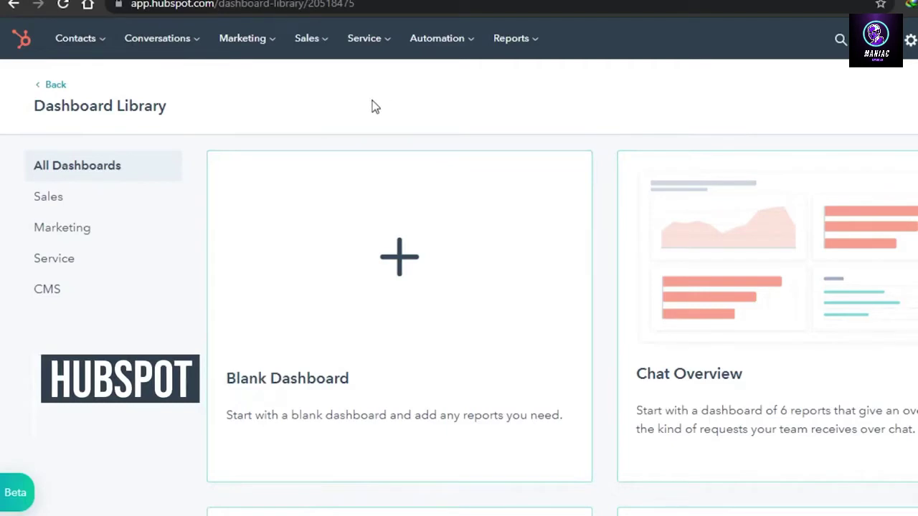
Go to the marketing email area and open its email settings
left_click(245, 40)
left_click(253, 118)
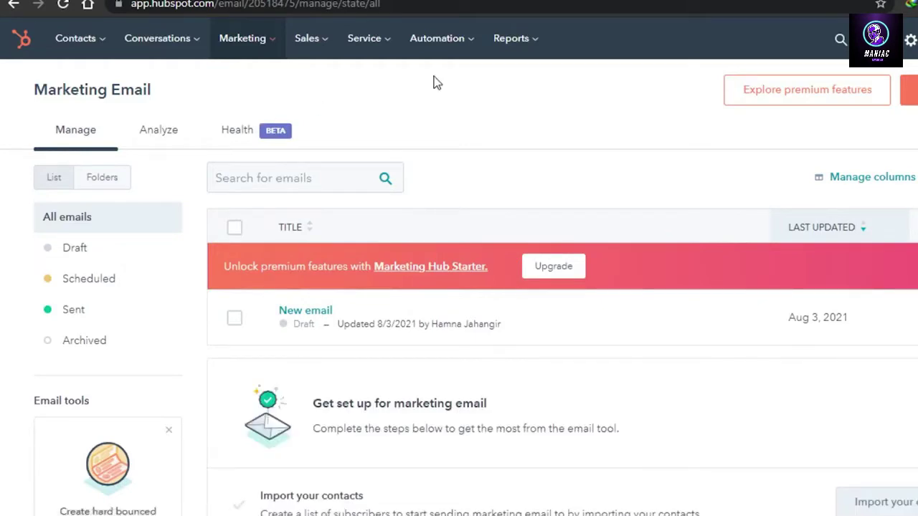
left_click(911, 41)
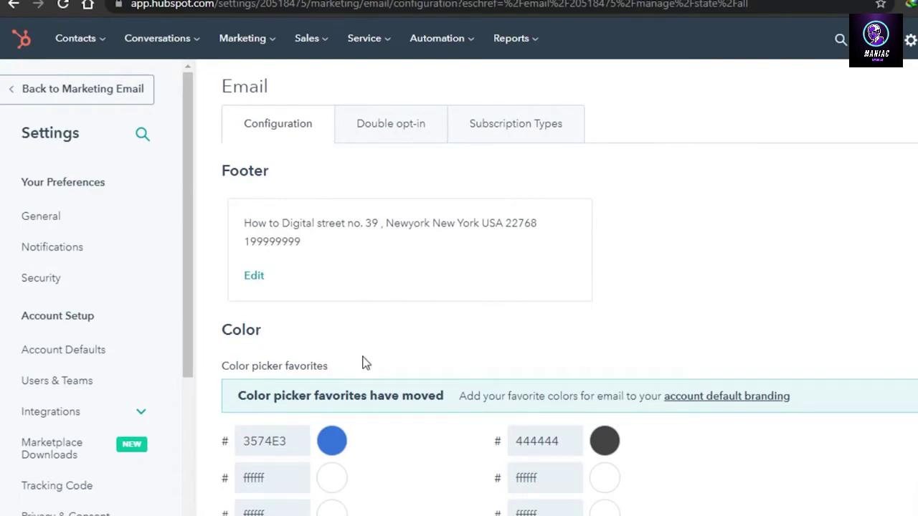
Open the email footer for editing, review its company name, address and phone fields, and save the footer
left_click(256, 281)
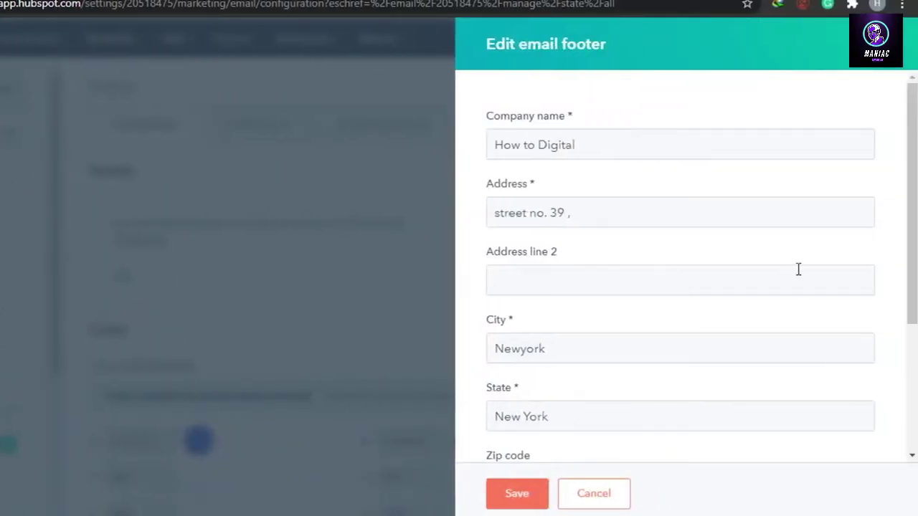
scroll(912, 215, "down", 3)
scroll(913, 215, "up", 3)
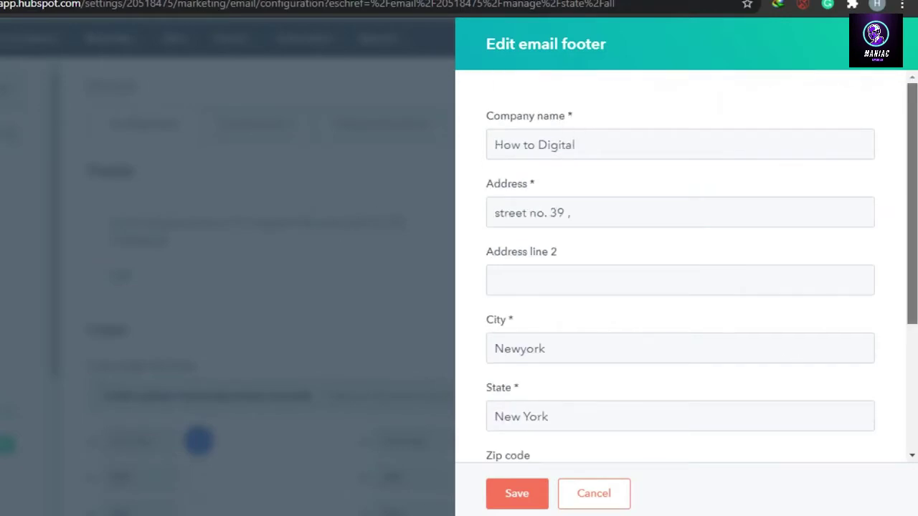
scroll(733, 143, "down", 3)
scroll(733, 144, "up", 3)
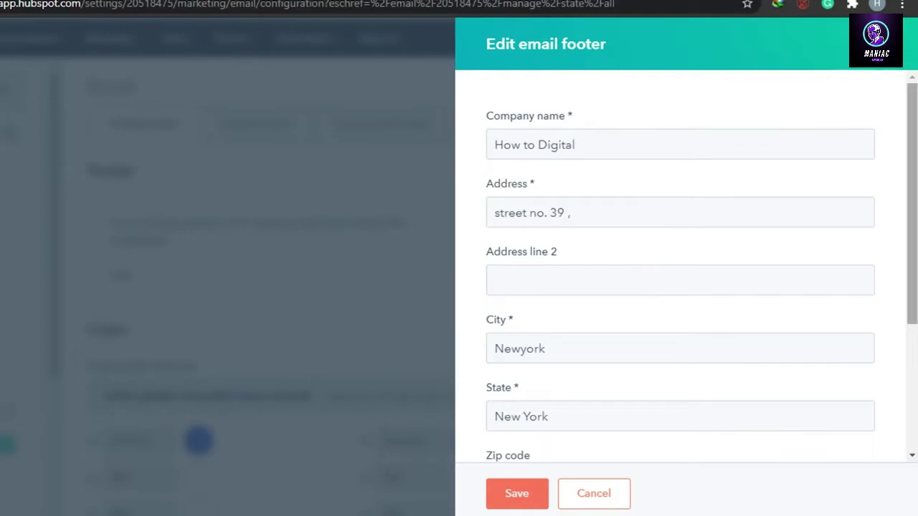
scroll(857, 328, "down", 3)
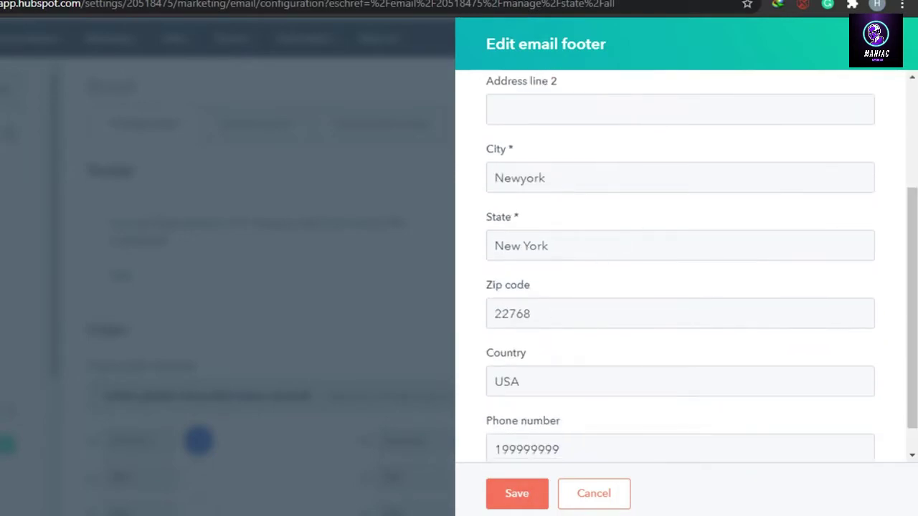
left_click(518, 493)
left_click(287, 204)
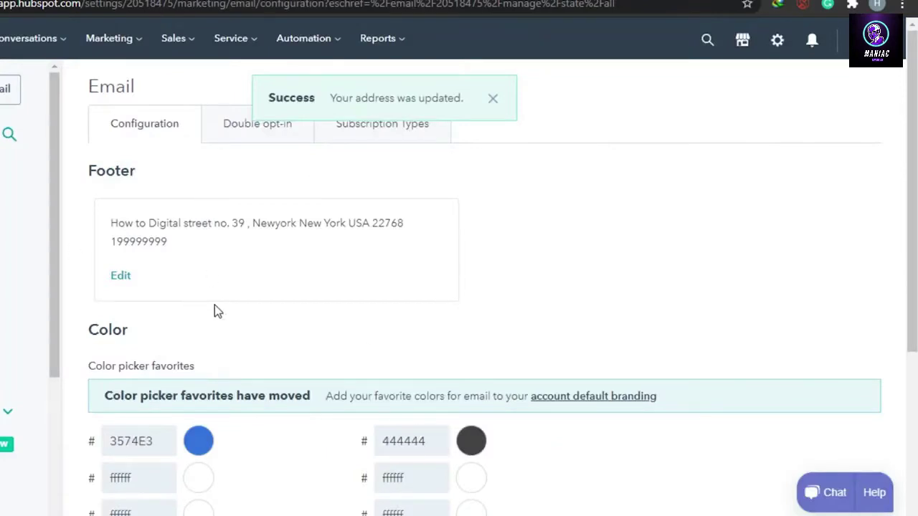
Start a new email subscription type and name it "Tutorial videos"
left_click(385, 137)
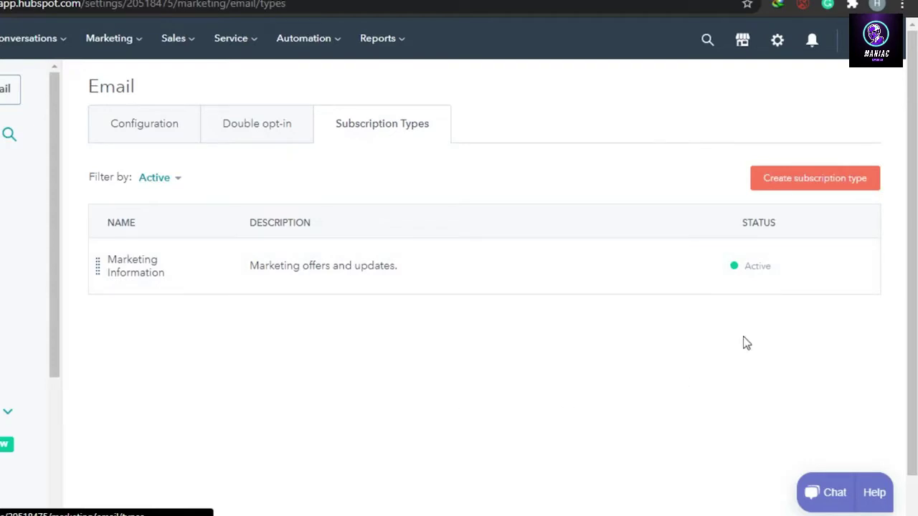
left_click(818, 181)
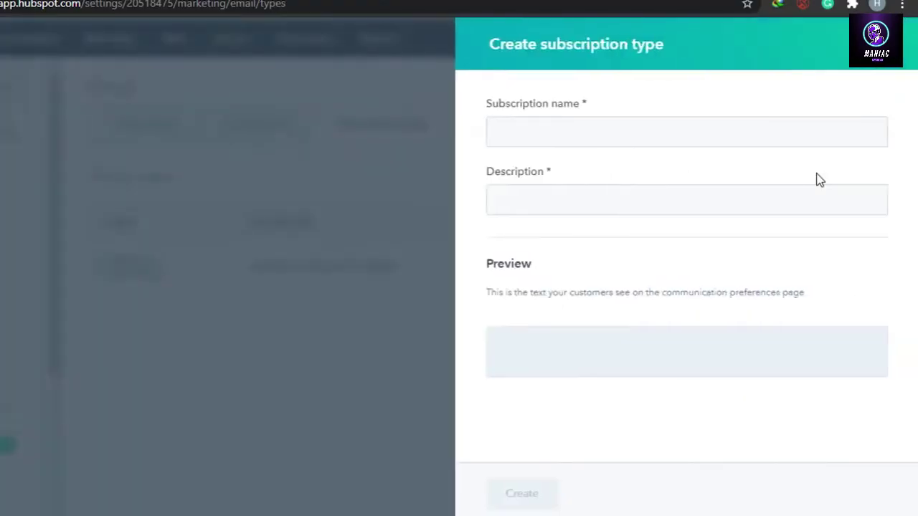
left_click(610, 140)
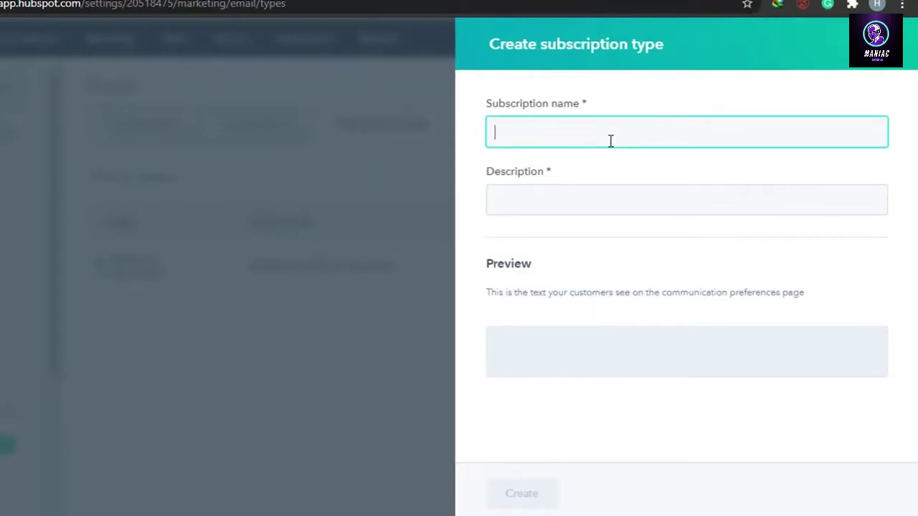
type("Tutorial videos")
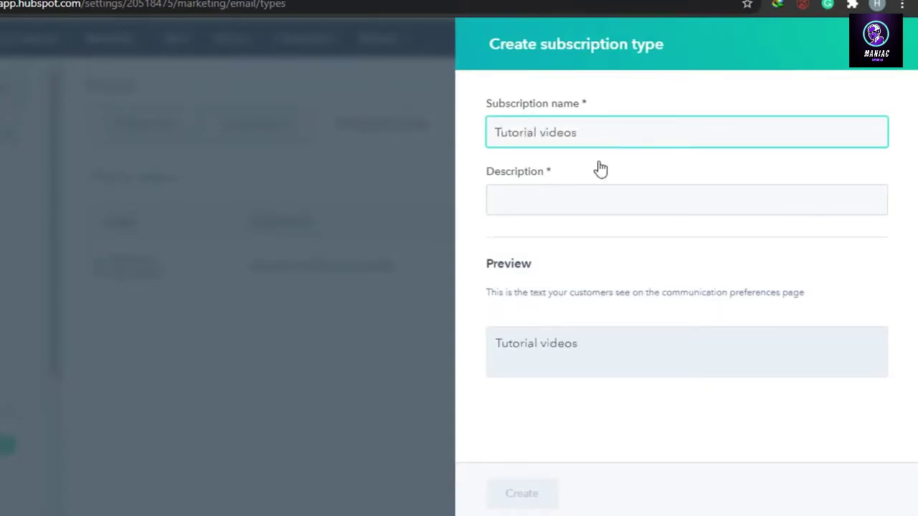
Describe the subscription type as "for the people to get updated about the tutorial videos" and create it
left_click(573, 203)
type("for the ")
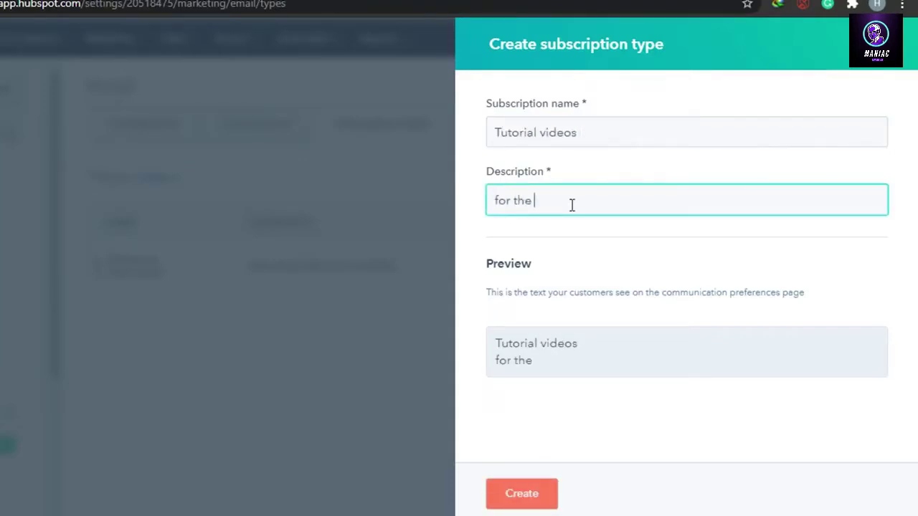
type("people to get updated about the tutto")
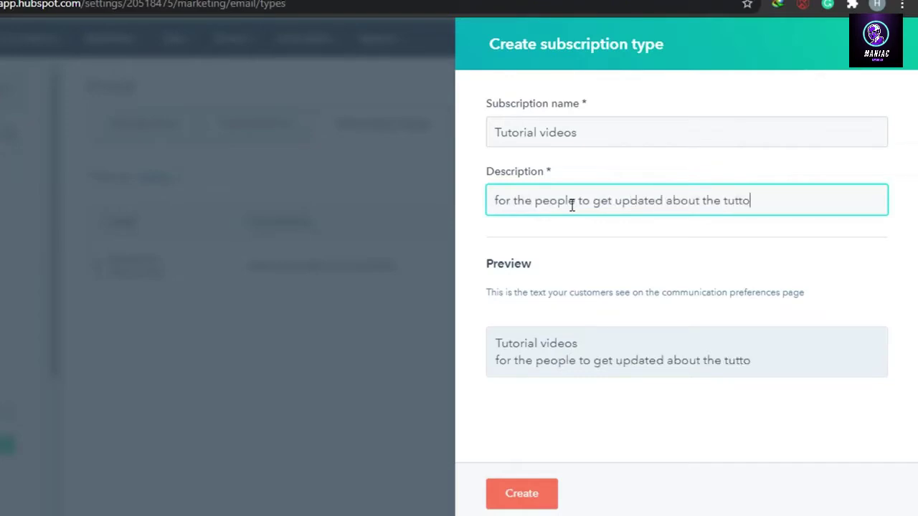
type("rial videos")
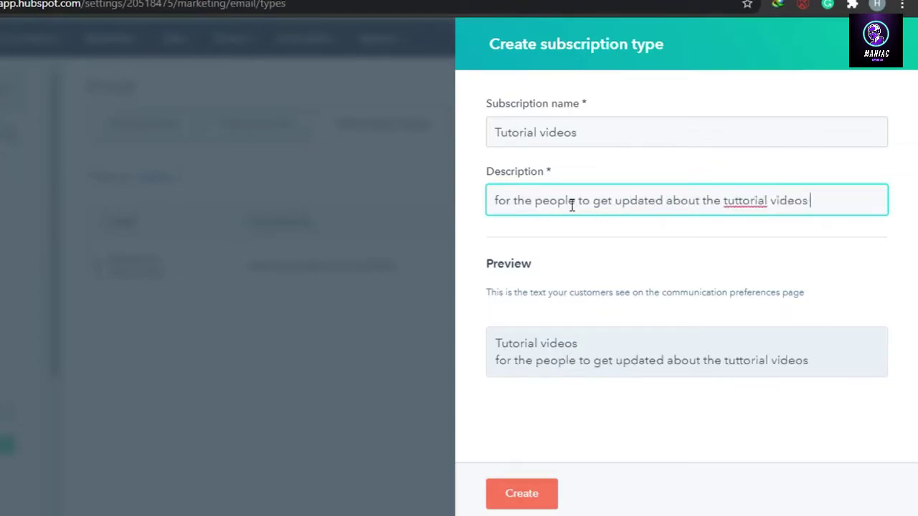
double_click(766, 207)
type("tutorial")
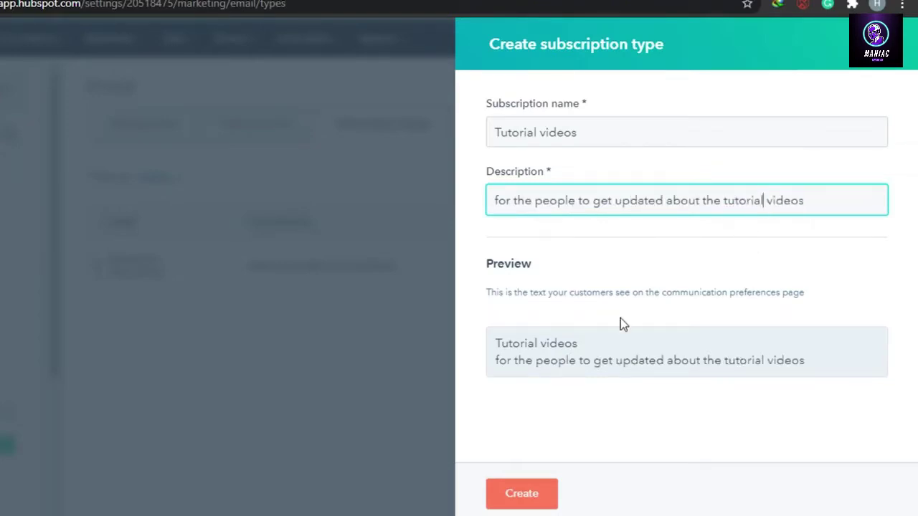
left_click(521, 494)
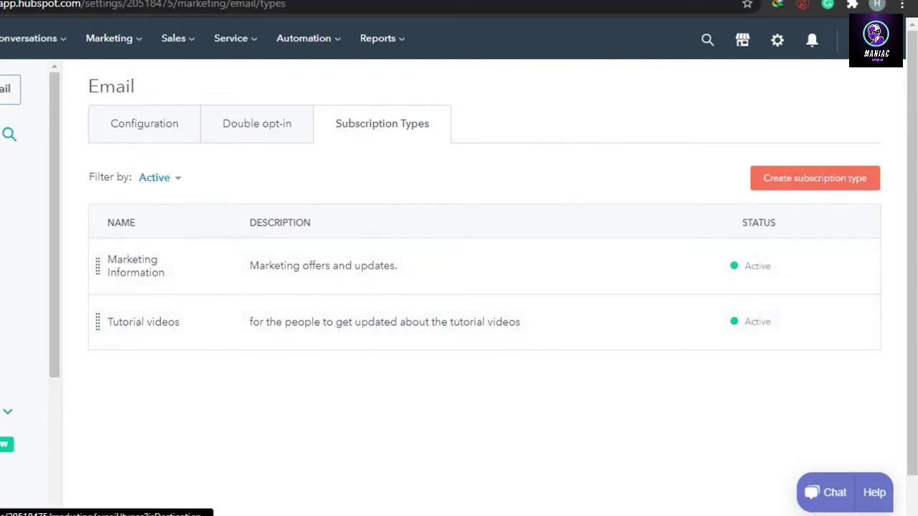
Return to the marketing emails and start creating a new email
left_click(122, 45)
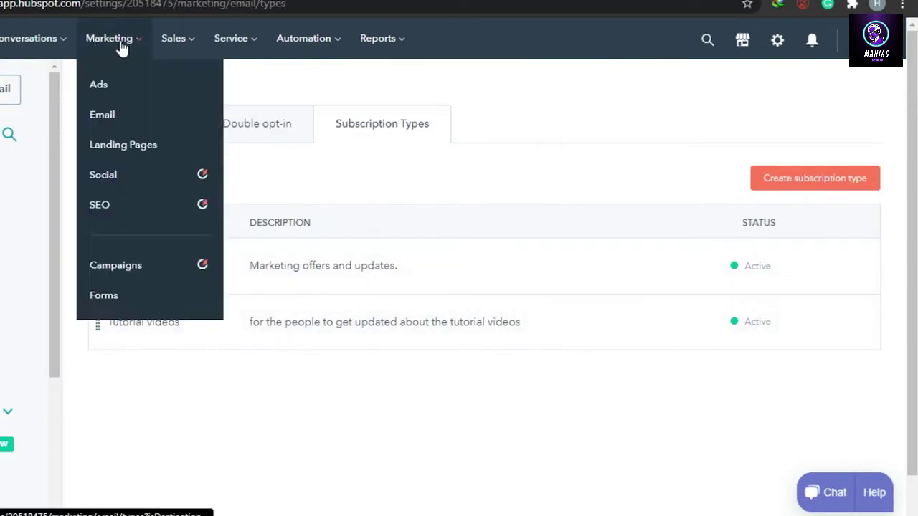
left_click(116, 118)
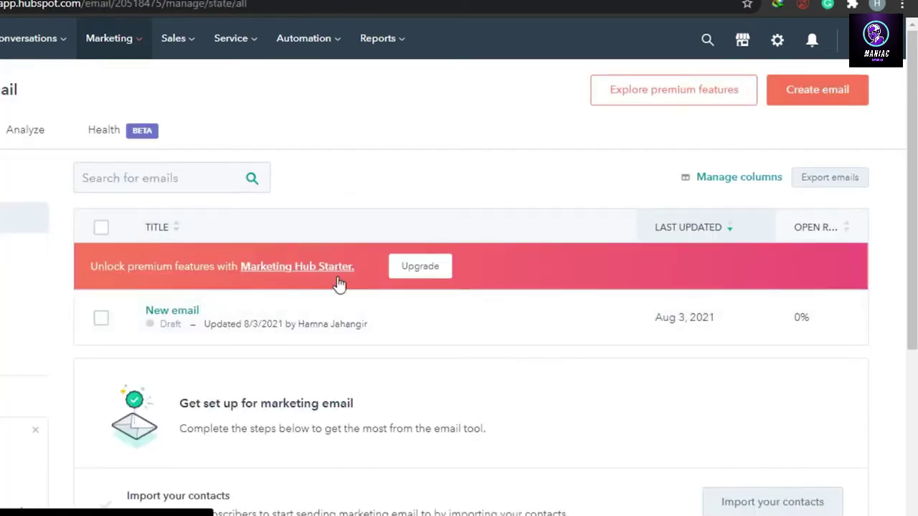
left_click(813, 101)
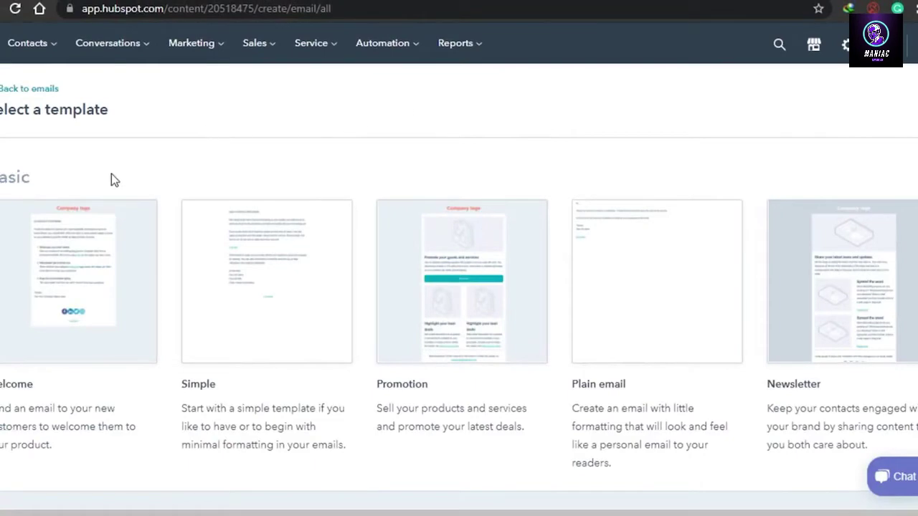
Browse the basic and premium email templates and choose the Plain email template
scroll(459, 287, "down", 5)
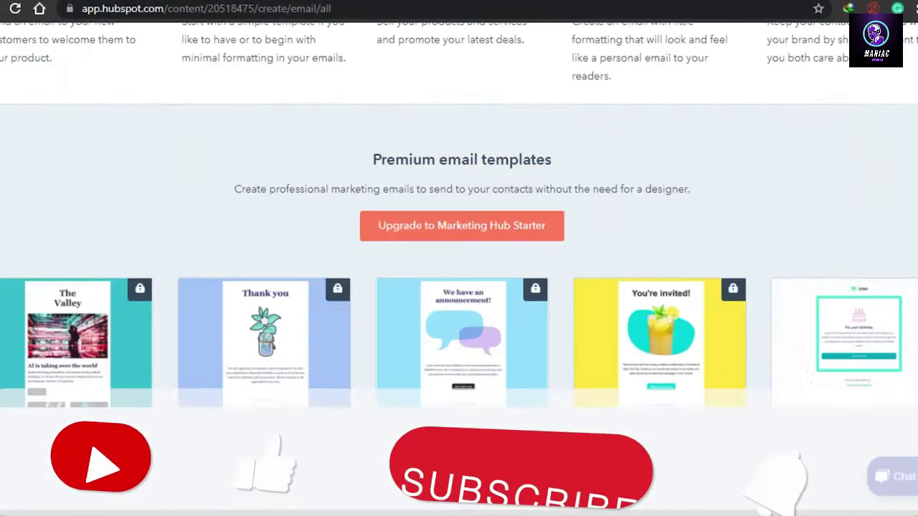
scroll(279, 482, "down", 3)
scroll(279, 482, "up", 7)
scroll(279, 482, "down", 5)
scroll(520, 469, "up", 5)
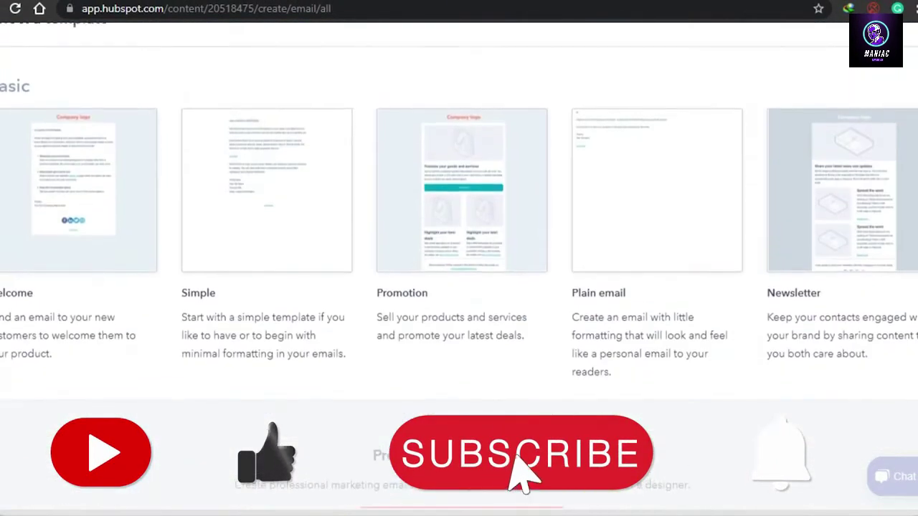
scroll(431, 100, "up", 2)
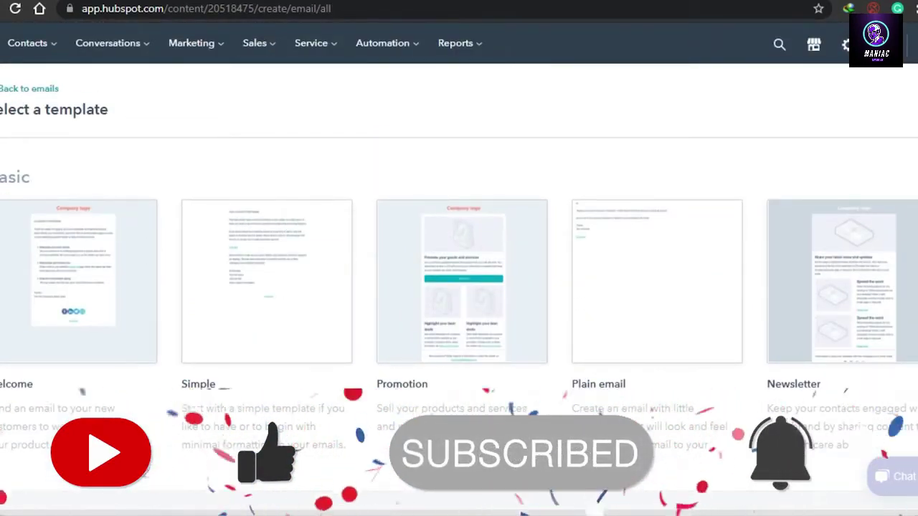
scroll(459, 287, "down", 7)
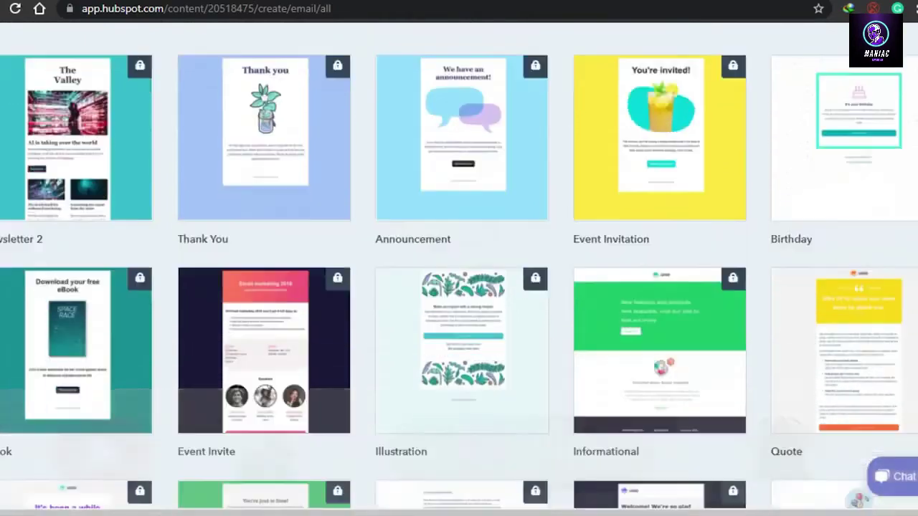
scroll(459, 287, "down", 1)
scroll(459, 287, "up", 7)
scroll(459, 287, "down", 5)
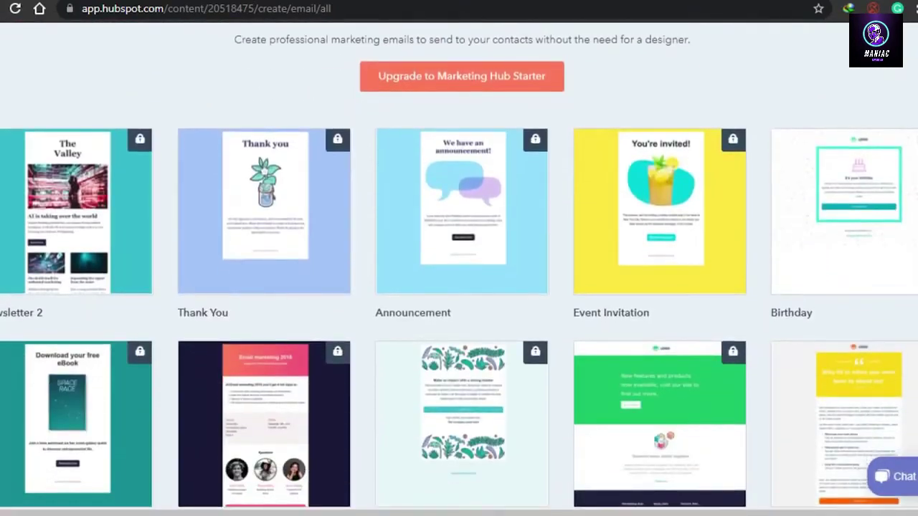
scroll(459, 287, "up", 7)
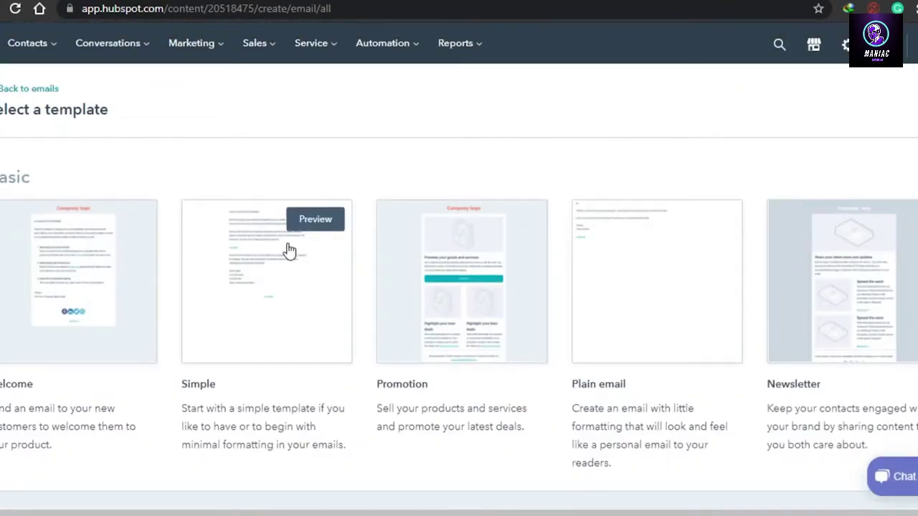
left_click(663, 314)
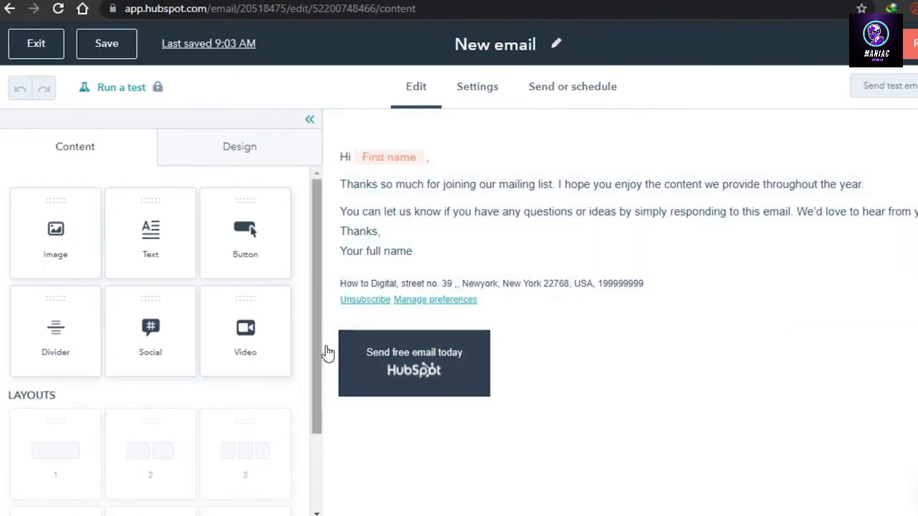
Examine the content modules and column layouts available for the new email
scroll(313, 309, "down", 1)
scroll(311, 272, "up", 1)
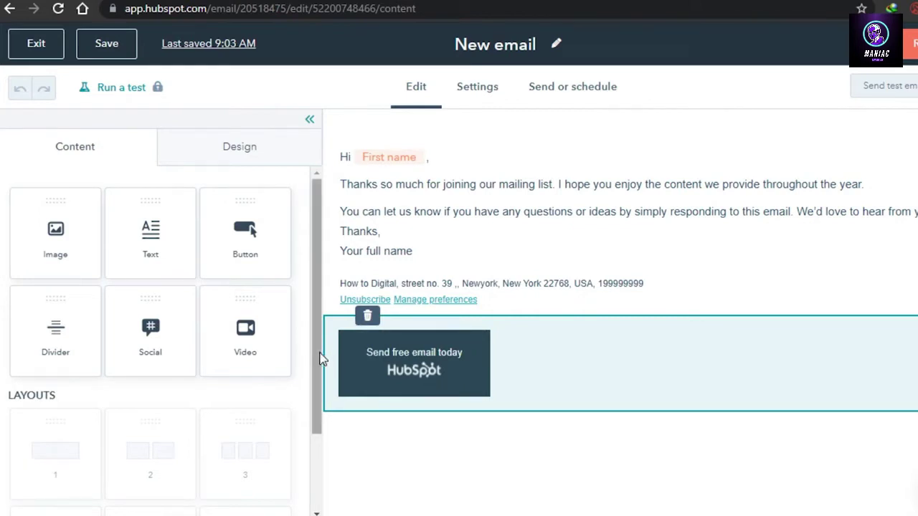
left_click_drag(311, 350, 323, 311)
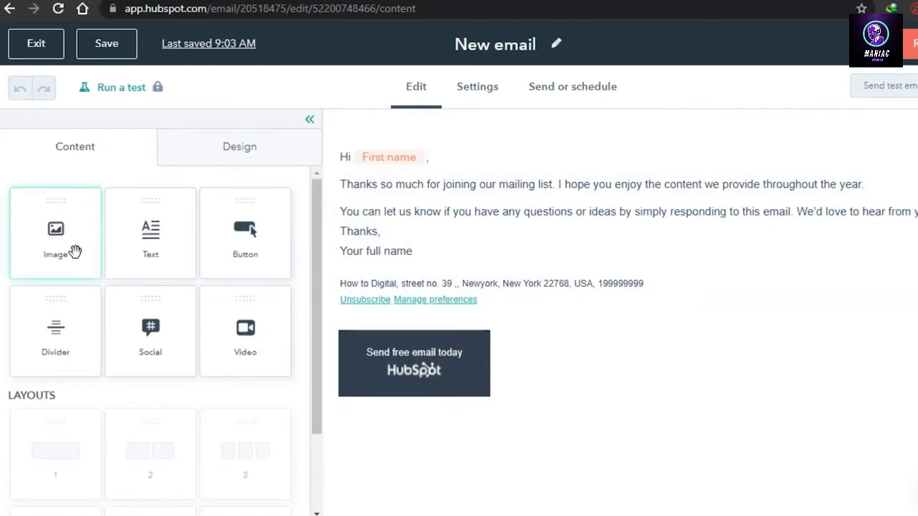
mouse_move(75, 251)
left_mouse_down()
mouse_move(218, 215)
mouse_move(467, 216)
mouse_move(69, 305)
mouse_move(79, 258)
left_mouse_up()
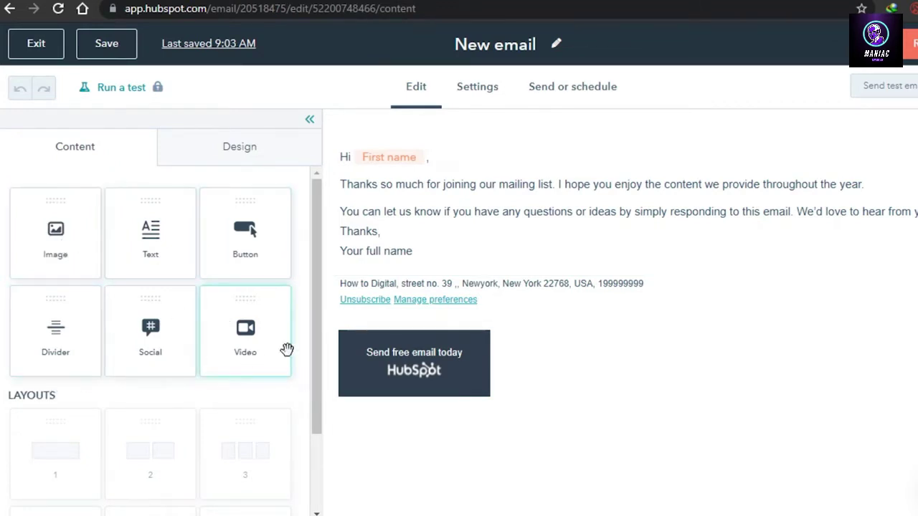
scroll(312, 339, "down", 2)
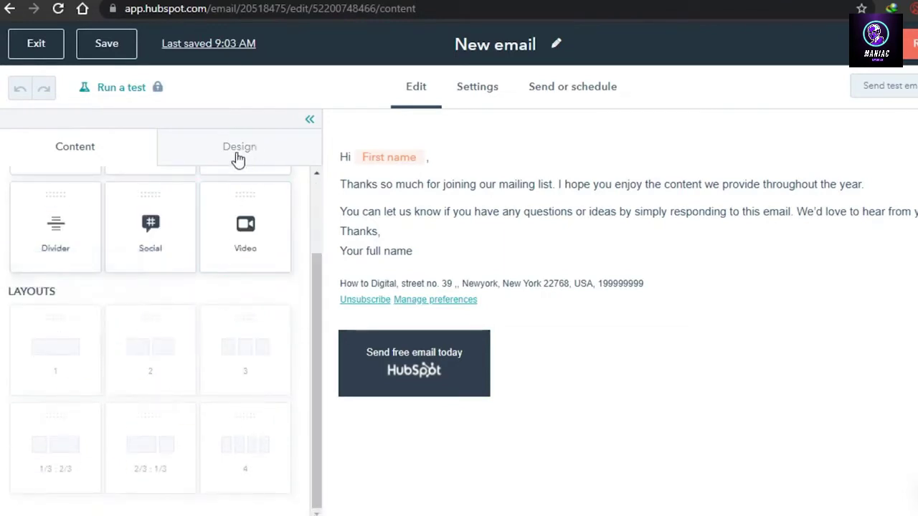
scroll(316, 266, "up", 2)
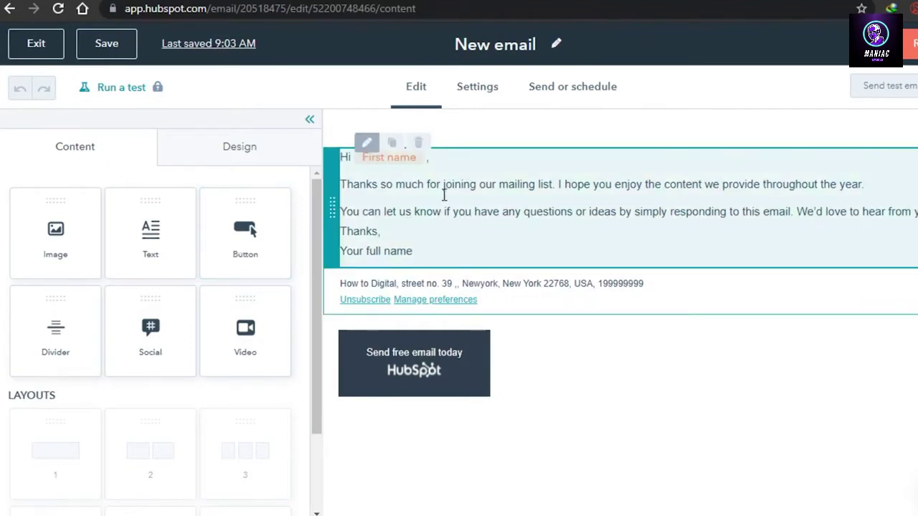
Open the layout settings of the email's body section and review its column, spacing, background type, body color and pattern options
left_click(366, 143)
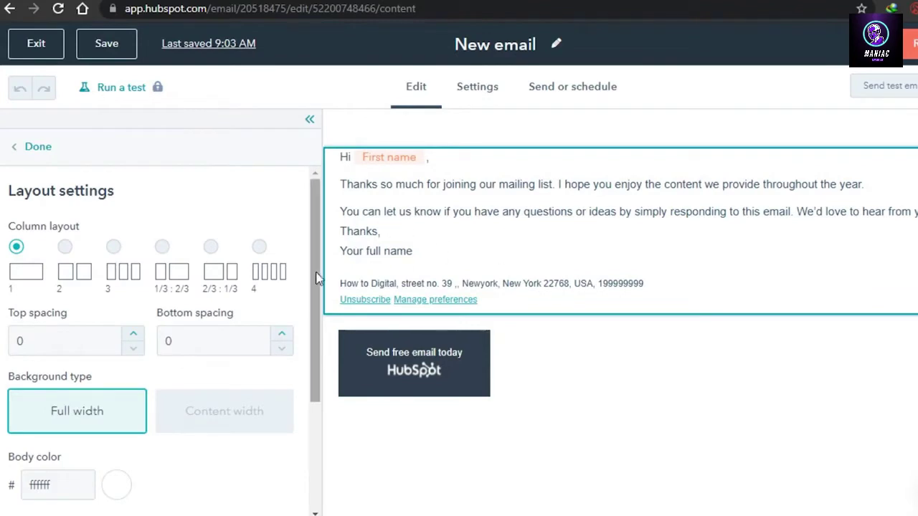
mouse_move(318, 273)
left_mouse_down()
mouse_move(321, 391)
mouse_move(319, 287)
left_mouse_up()
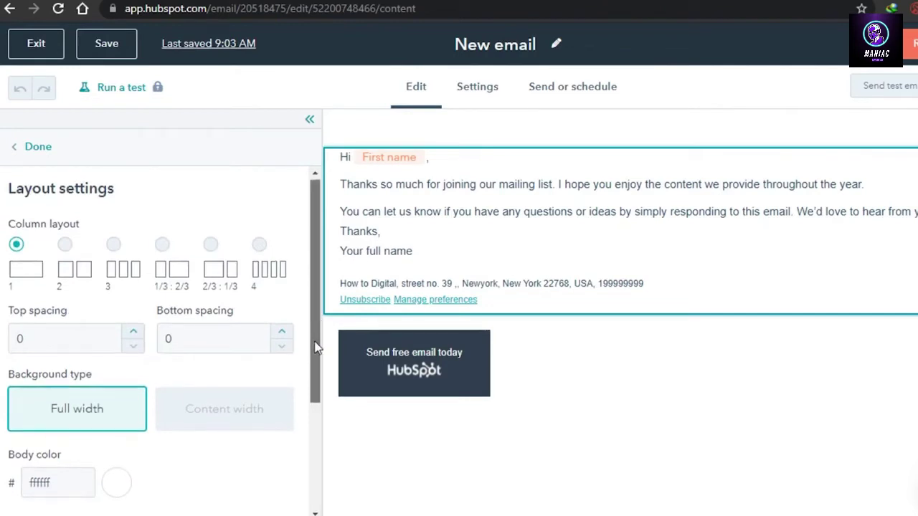
left_click_drag(319, 323, 319, 502)
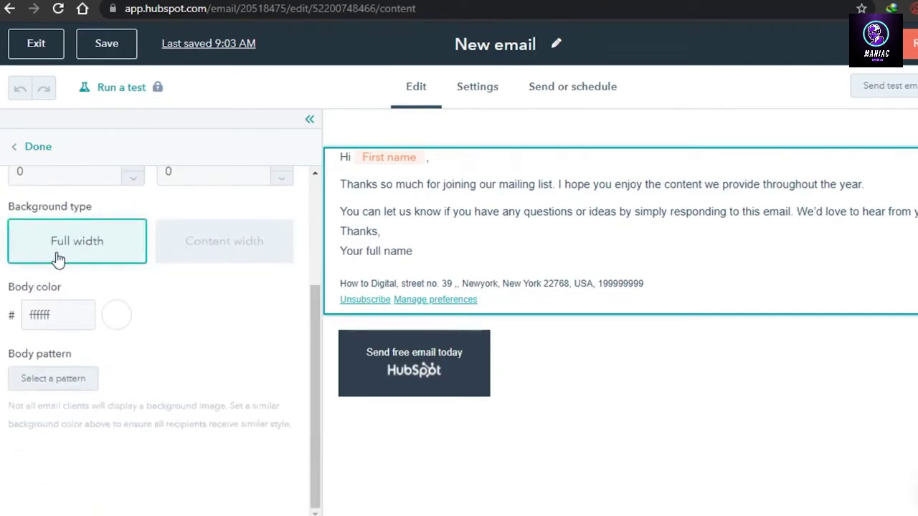
left_click_drag(316, 301, 308, 190)
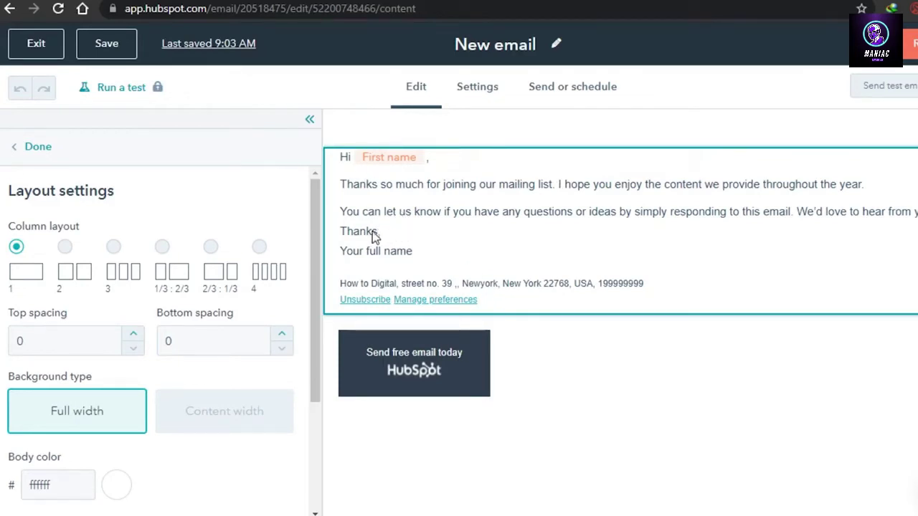
Add a sentence about the tutorials, ending in "you.", to the end of the email's first body paragraph
left_click(448, 231)
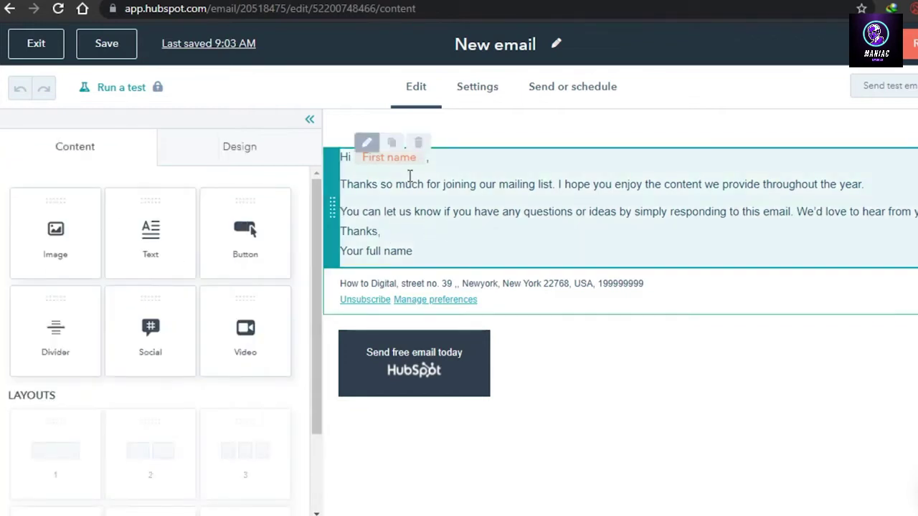
left_click(369, 206)
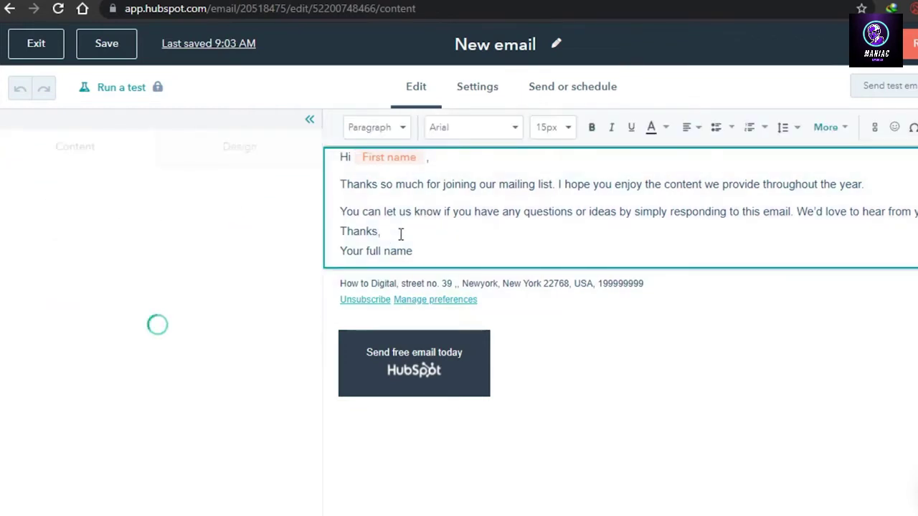
left_click(401, 232)
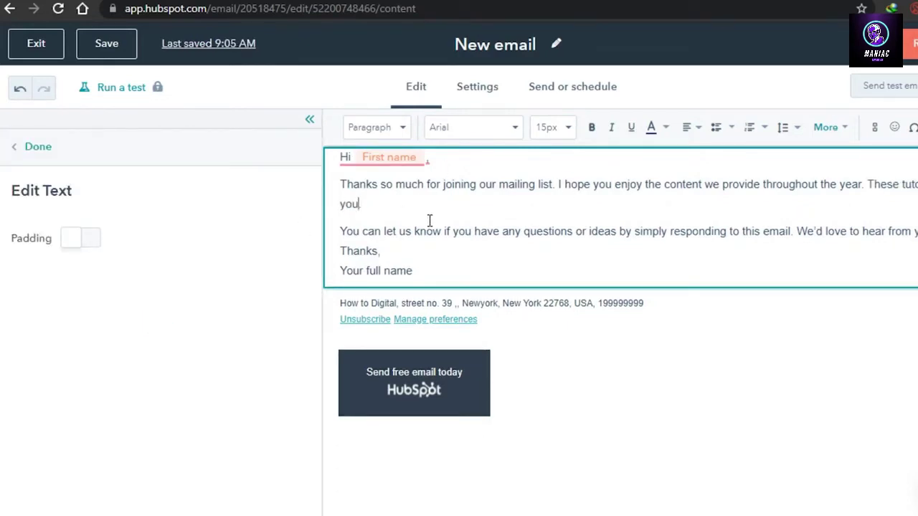
key("BackSpace")
left_click(21, 88)
key("BackSpace")
left_click(40, 150)
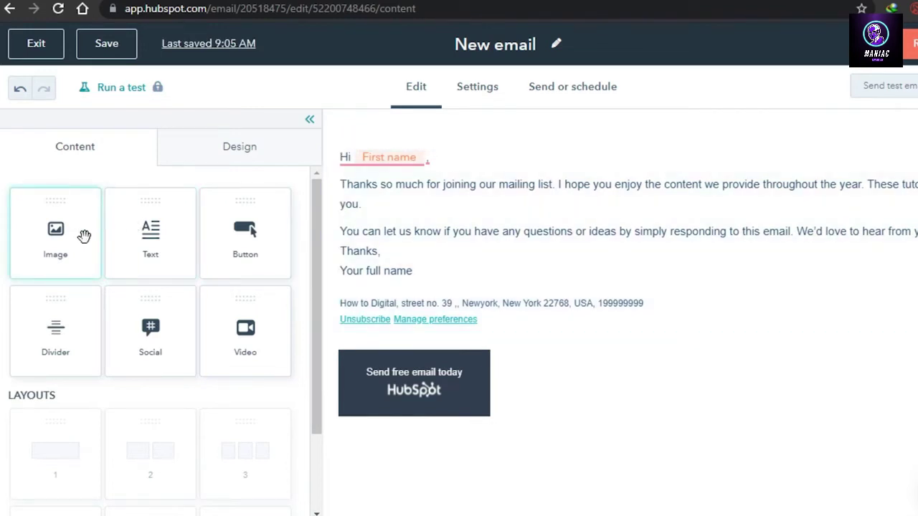
Add an empty image module below the footer text, then delete it
left_click_drag(82, 233, 591, 332)
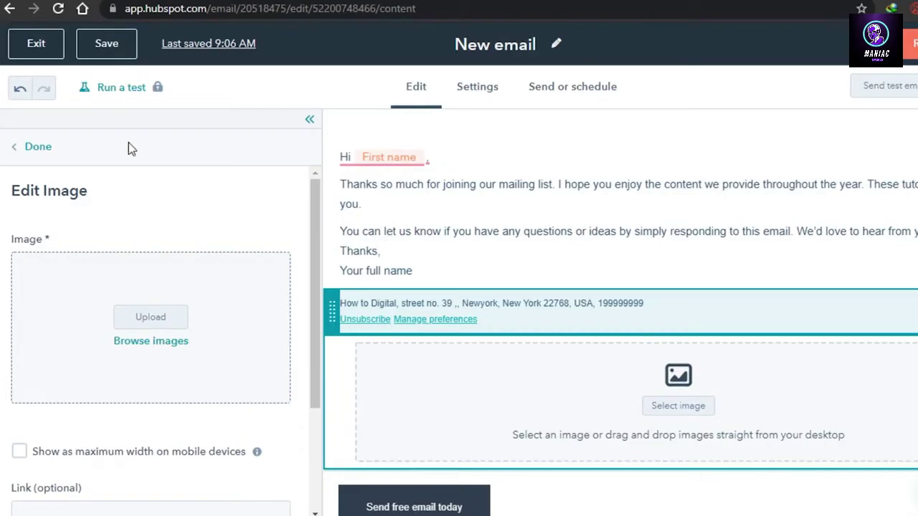
left_click(30, 151)
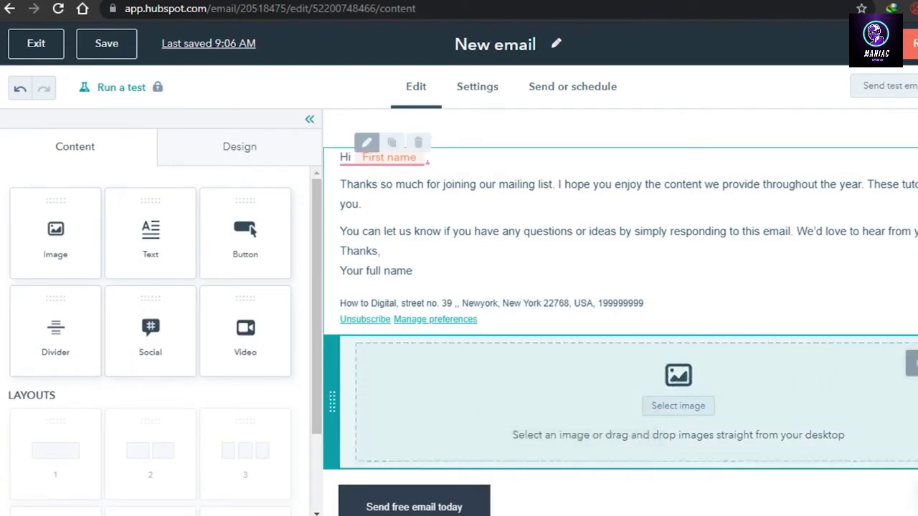
left_click(910, 363)
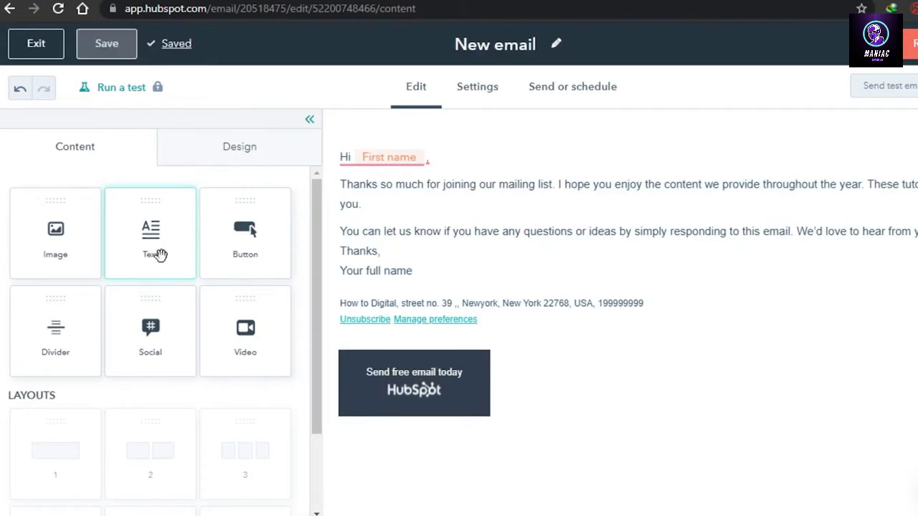
Add a text module below the footer text, look over its sample content, then delete it
left_click_drag(159, 254, 582, 332)
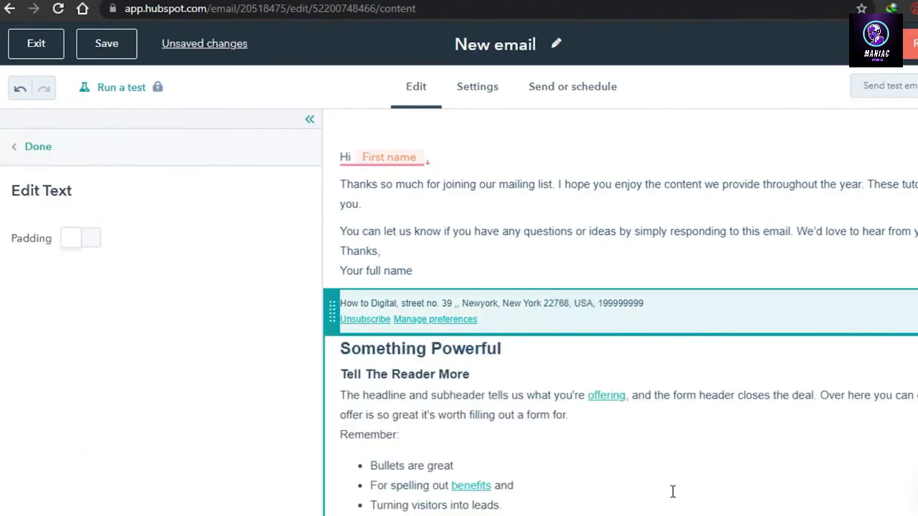
scroll(576, 334, "down", 2)
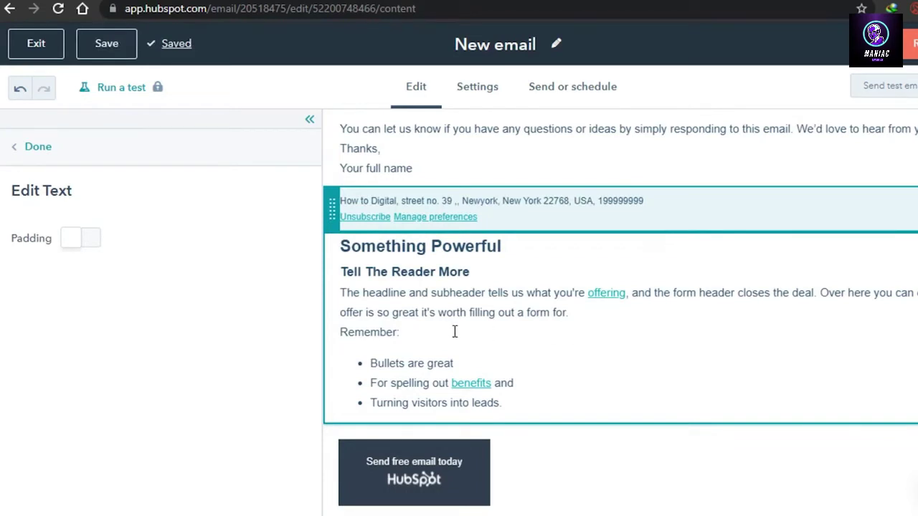
left_click(29, 147)
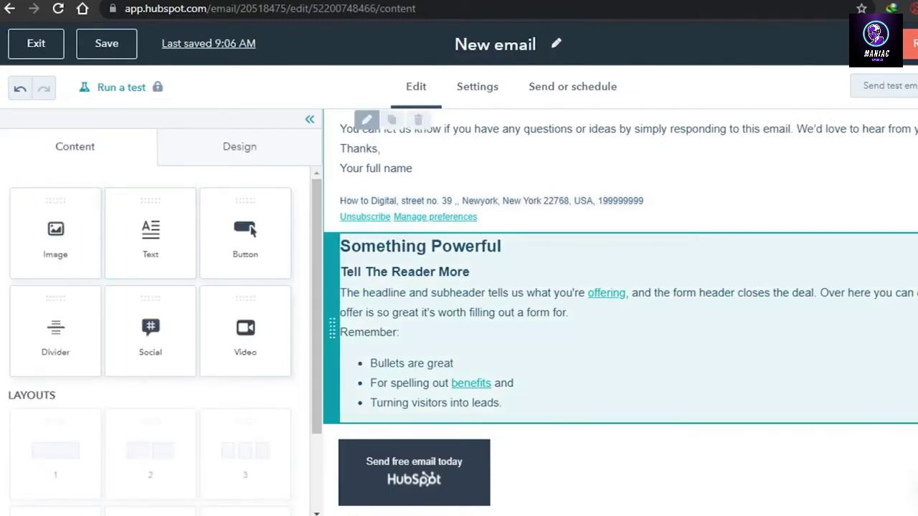
left_click(908, 261)
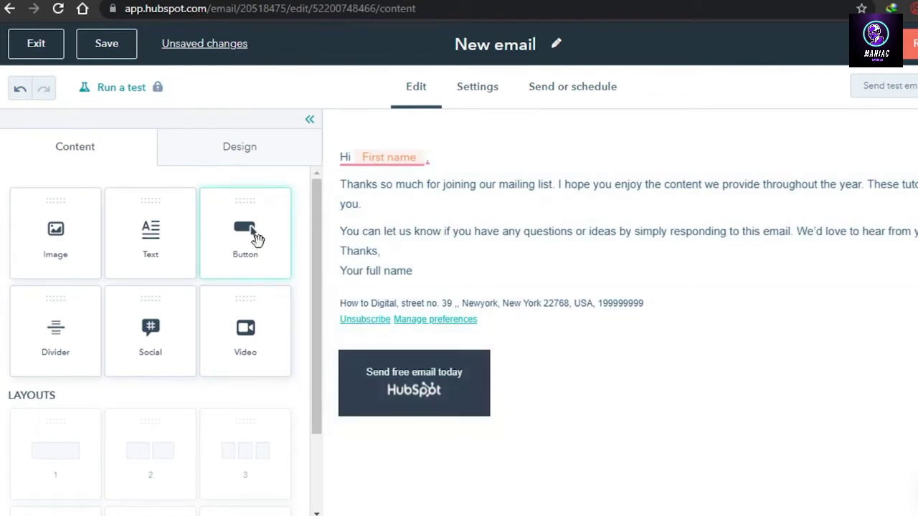
Add a button module below the footer text and set its button text to "Watch the video here"
left_click_drag(255, 236, 626, 332)
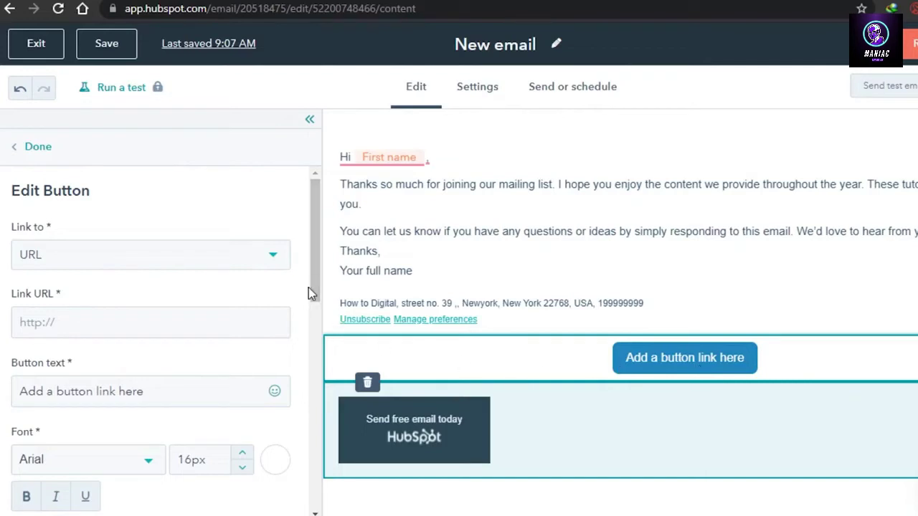
scroll(315, 273, "down", 2)
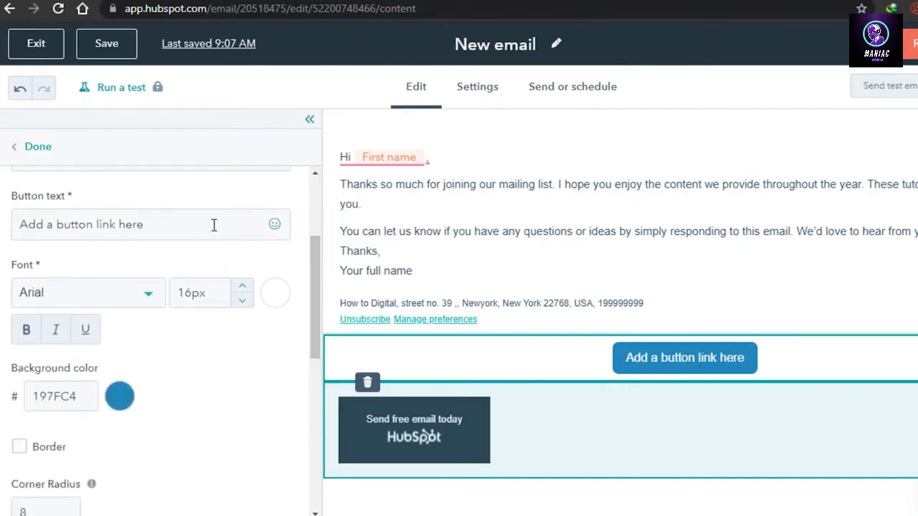
left_click(214, 224)
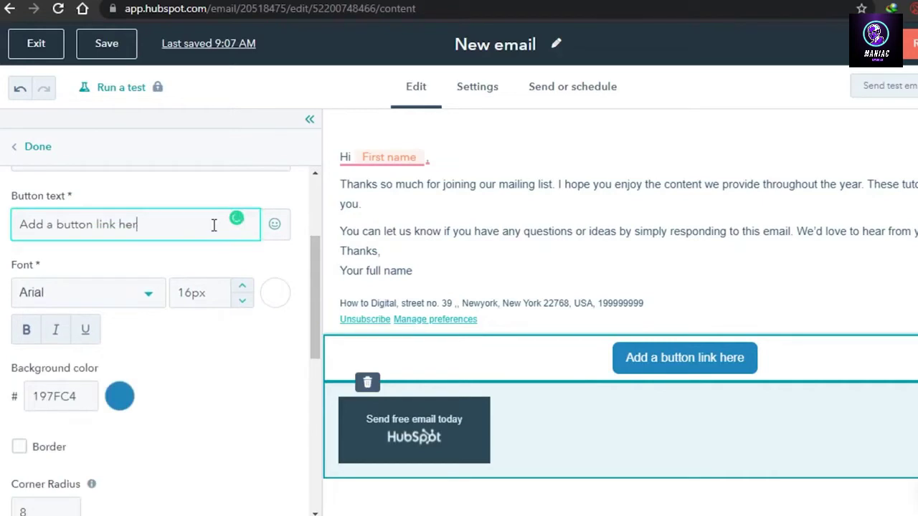
key("BackSpace")
key("BackSpace")
key("BackSpace")
key("BackSpace")
key("BackSpace")
key("BackSpace")
key("BackSpace")
key("BackSpace")
key("BackSpace")
key("BackSpace")
key("BackSpace")
key("BackSpace")
key("BackSpace")
key("BackSpace")
key("BackSpace")
key("BackSpace")
key("BackSpace")
key("BackSpace")
key("BackSpace")
key("BackSpace")
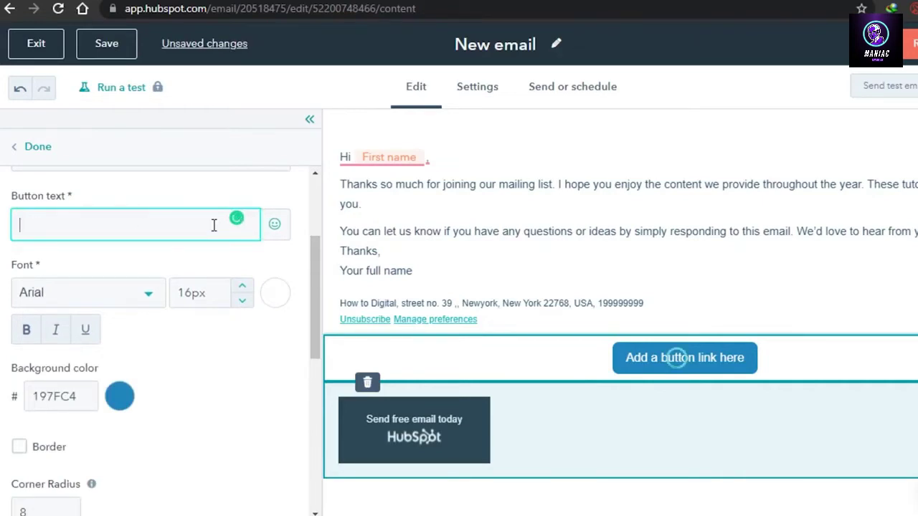
type("Watch the video h")
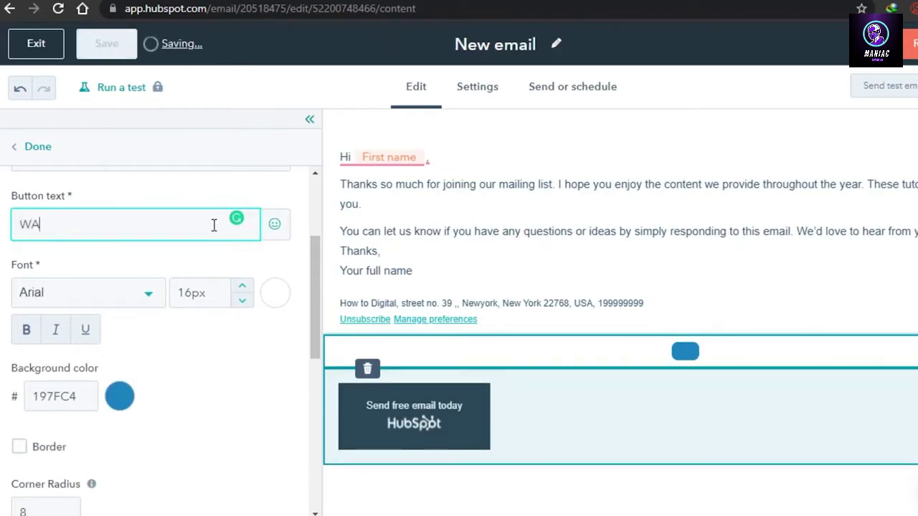
type("ere")
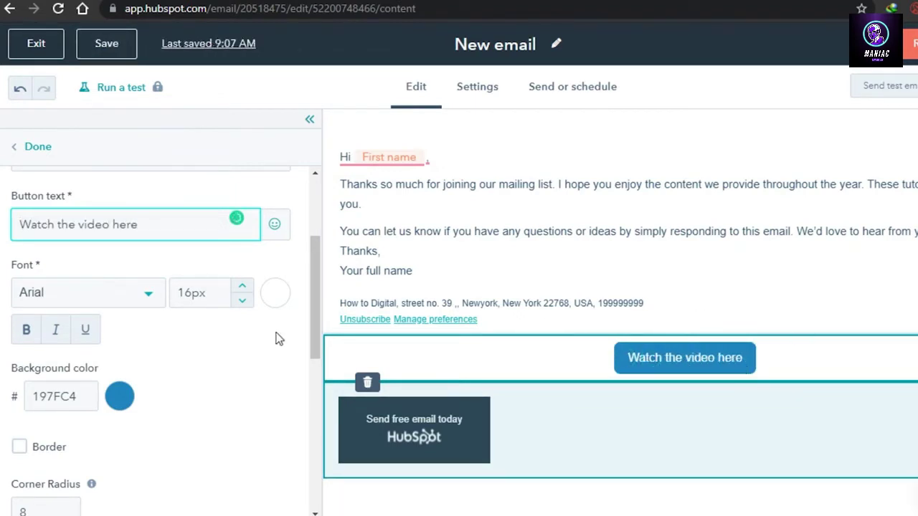
Set the button's corner radius to 22 and its background color to blue (0600FF), and finish editing the button
left_click_drag(314, 308, 316, 344)
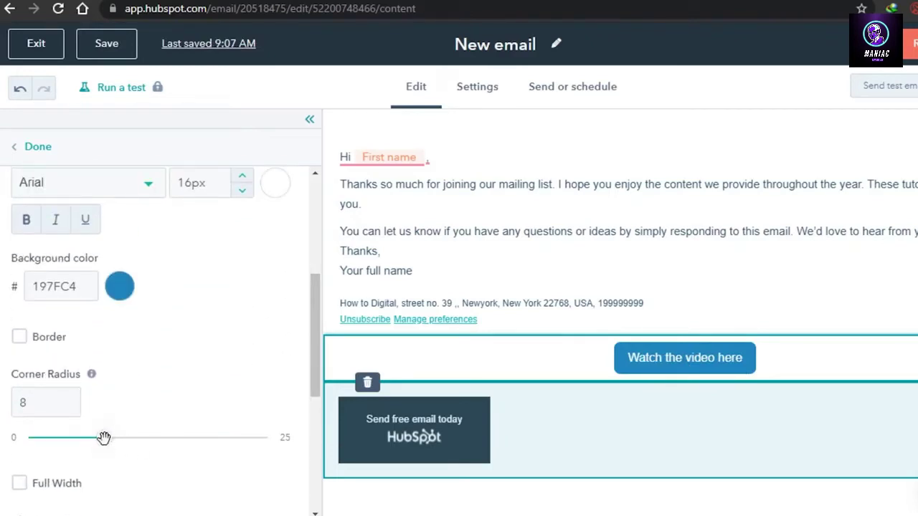
left_click_drag(104, 438, 242, 452)
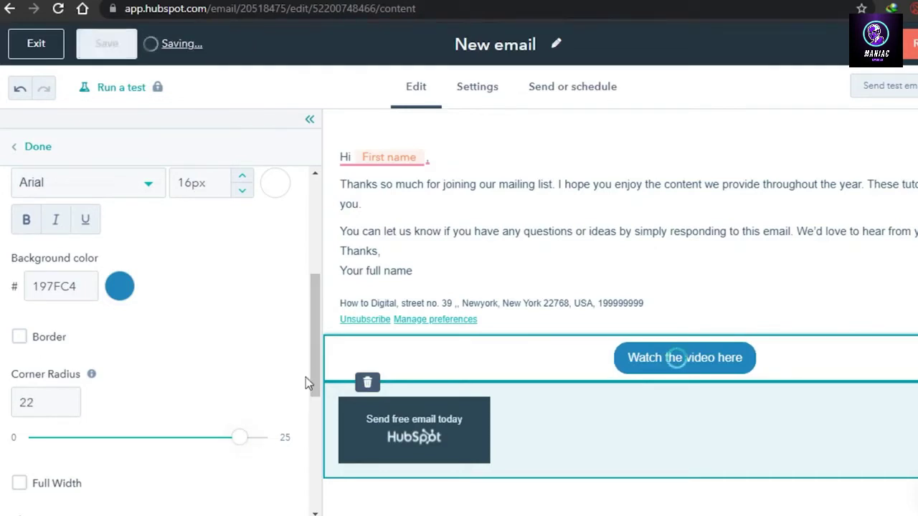
scroll(316, 373, "down", 2)
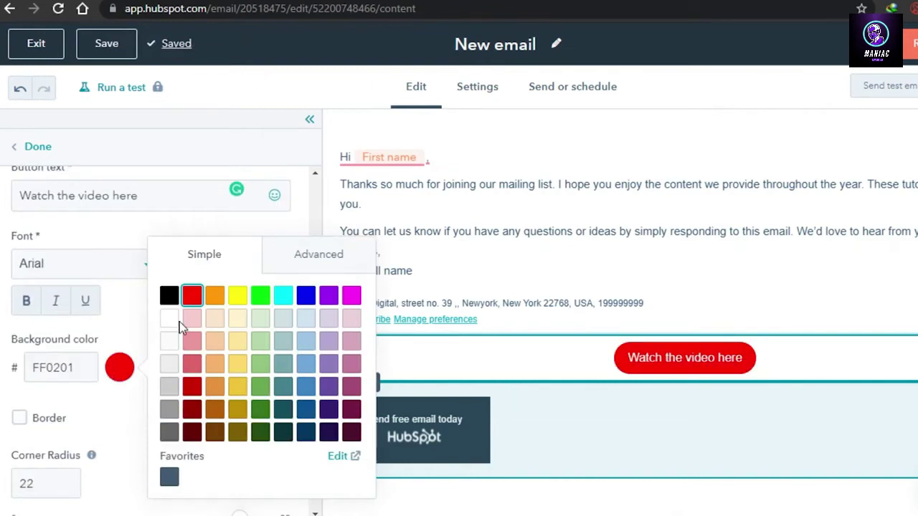
left_click(307, 297)
left_click(620, 335)
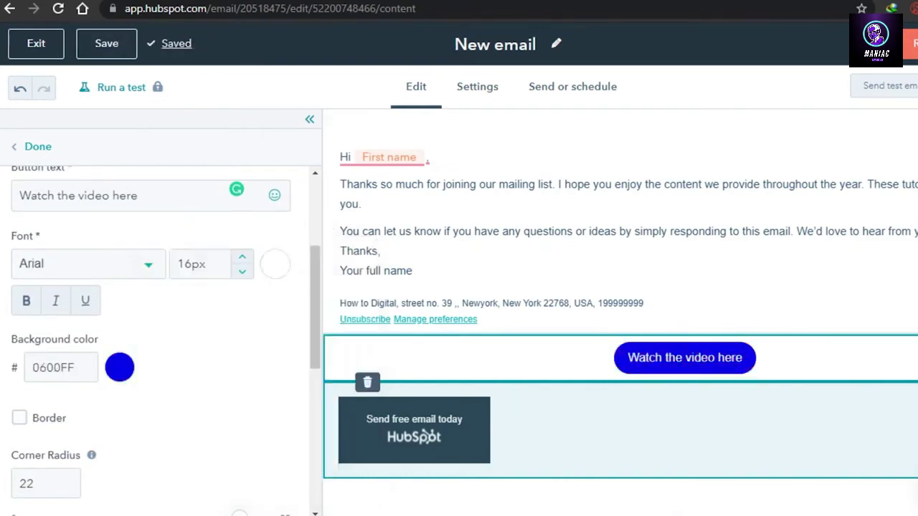
left_click_drag(315, 333, 316, 241)
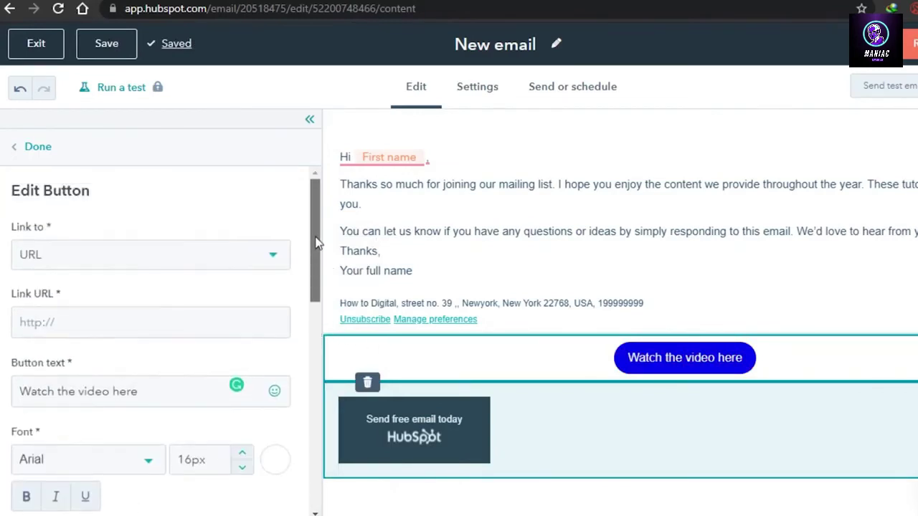
left_click(117, 328)
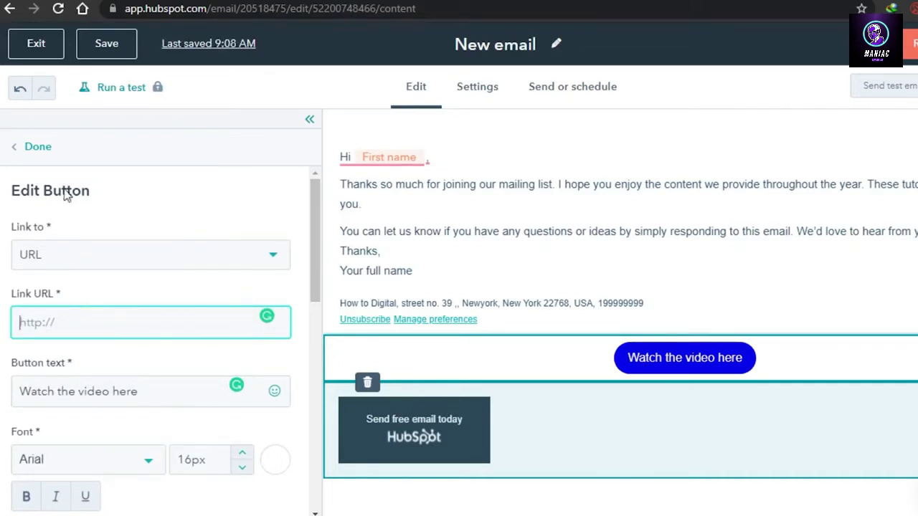
left_click(42, 148)
left_click(40, 147)
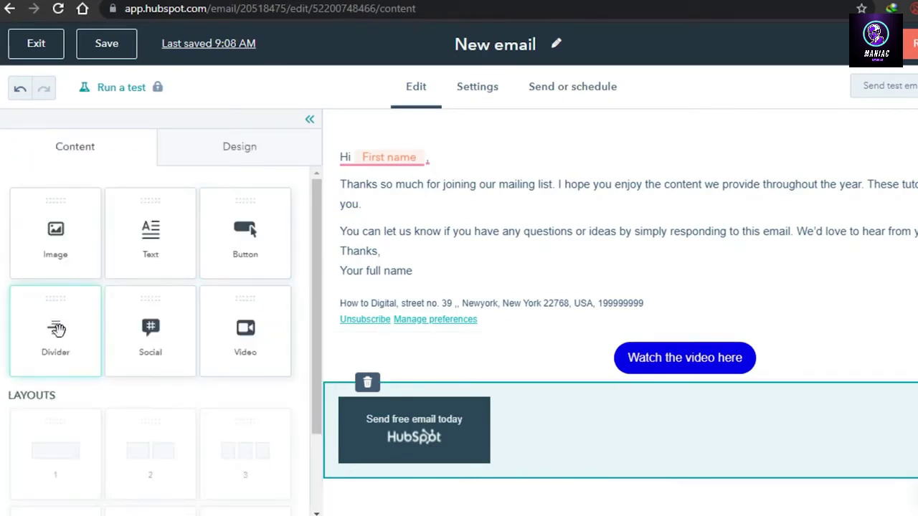
Add a divider below the "Watch the video here" button and a social module beneath the divider
left_click_drag(57, 330, 591, 375)
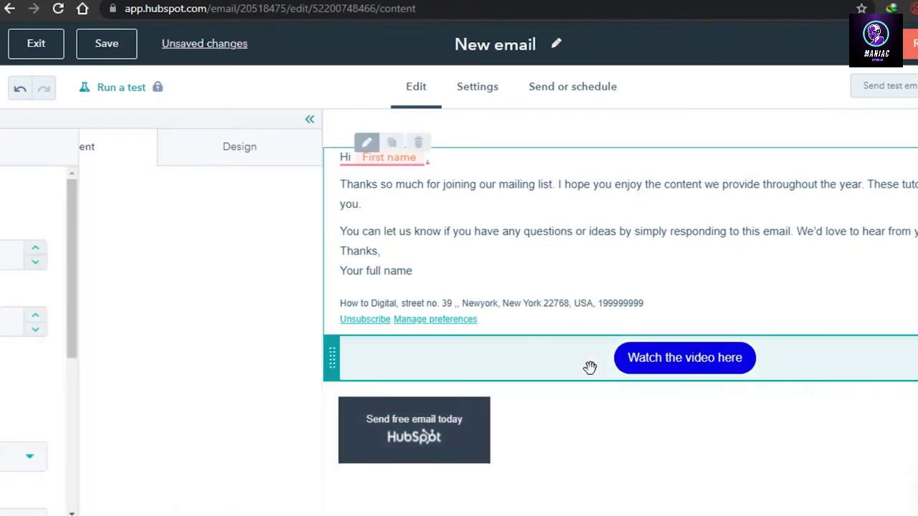
left_click(710, 439)
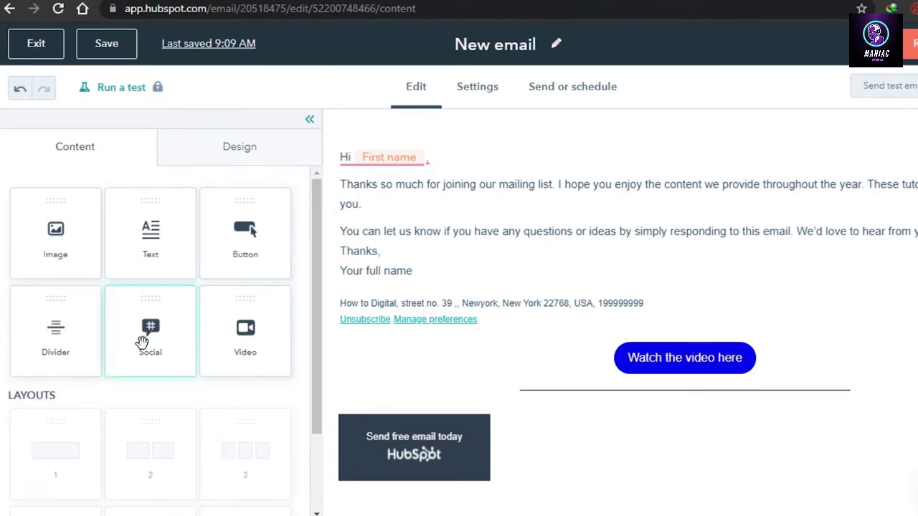
left_click_drag(144, 340, 621, 391)
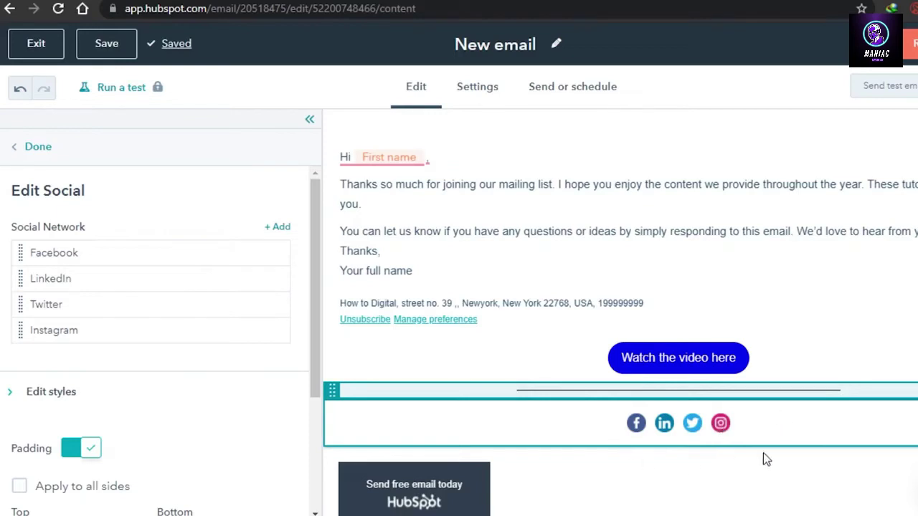
Add YouTube as an extra network in the social module and finish editing it
left_click(278, 227)
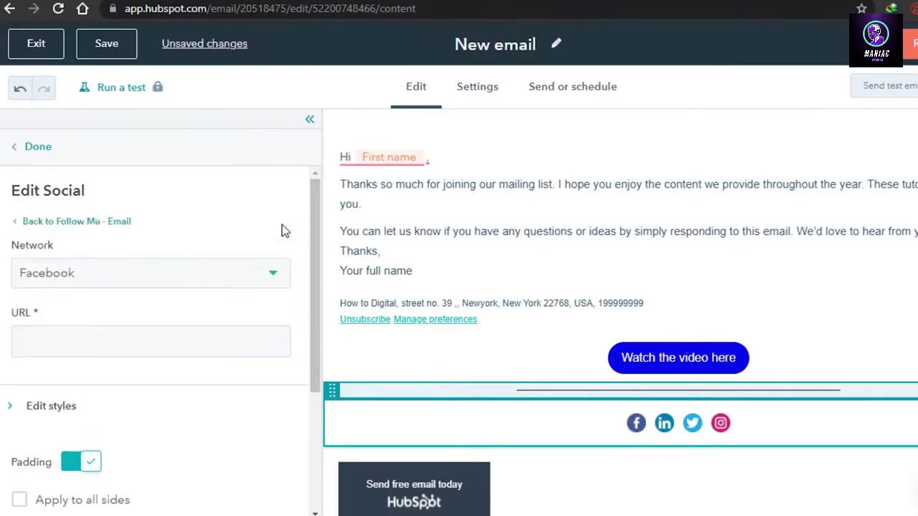
left_click(272, 279)
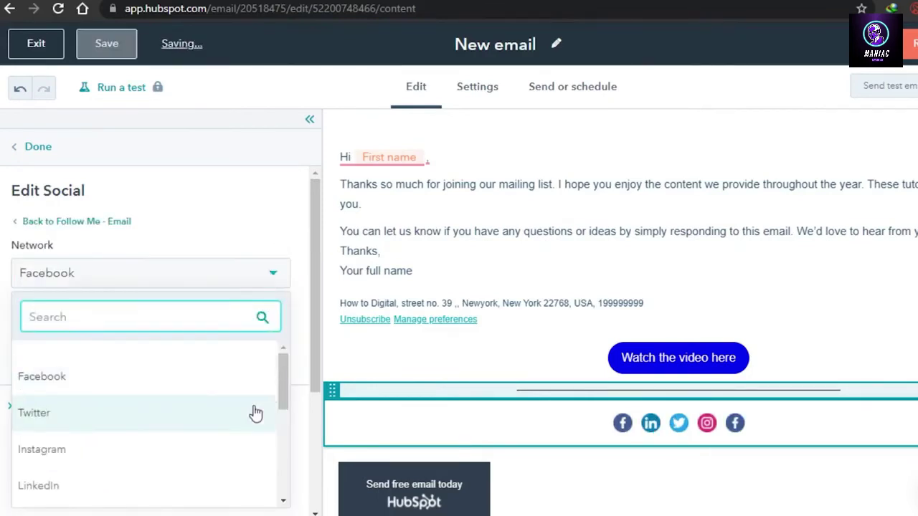
mouse_move(281, 369)
left_mouse_down()
mouse_move(278, 456)
mouse_move(277, 376)
left_mouse_up()
left_click(36, 478)
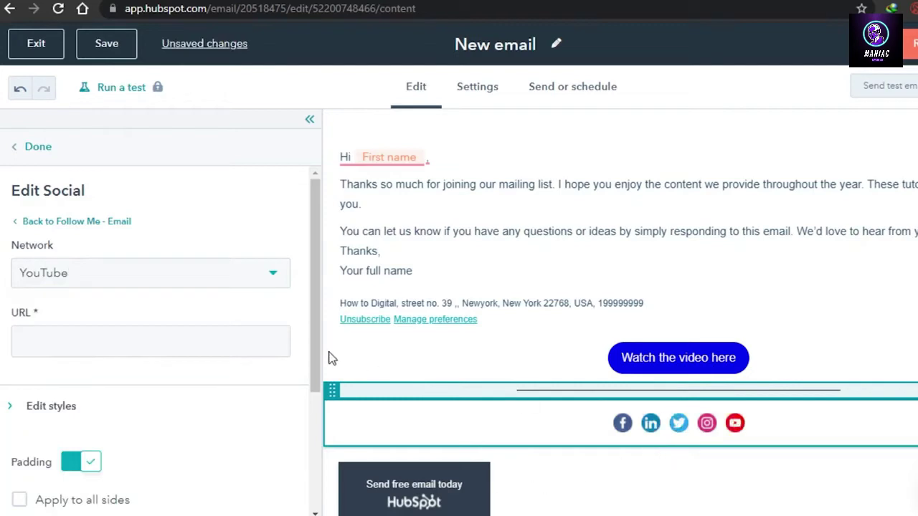
left_click(18, 148)
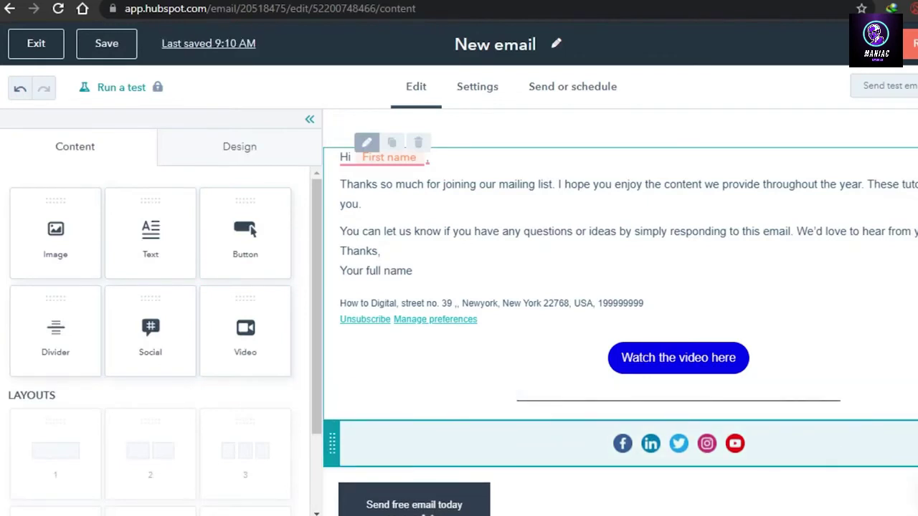
Remove Instagram from the social module's networks and look at the URL setting of the Facebook entry
left_click(889, 444)
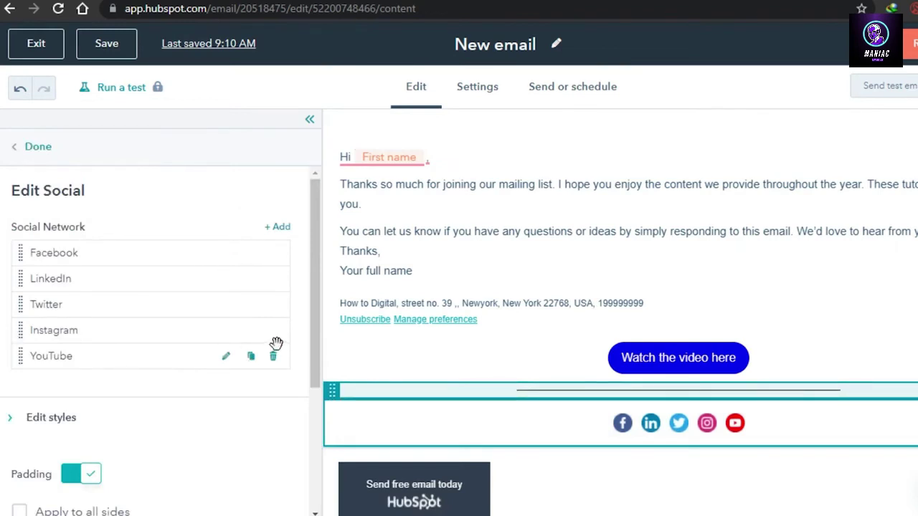
left_click(274, 330)
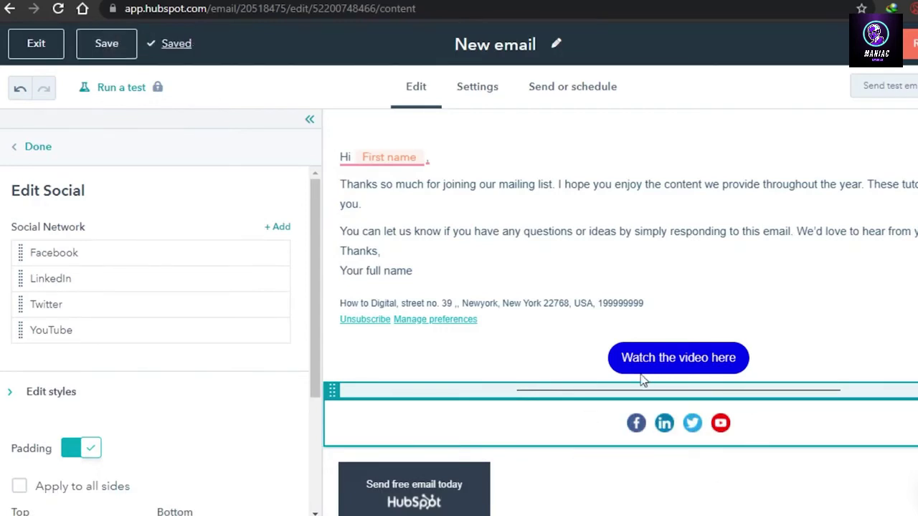
left_click(278, 227)
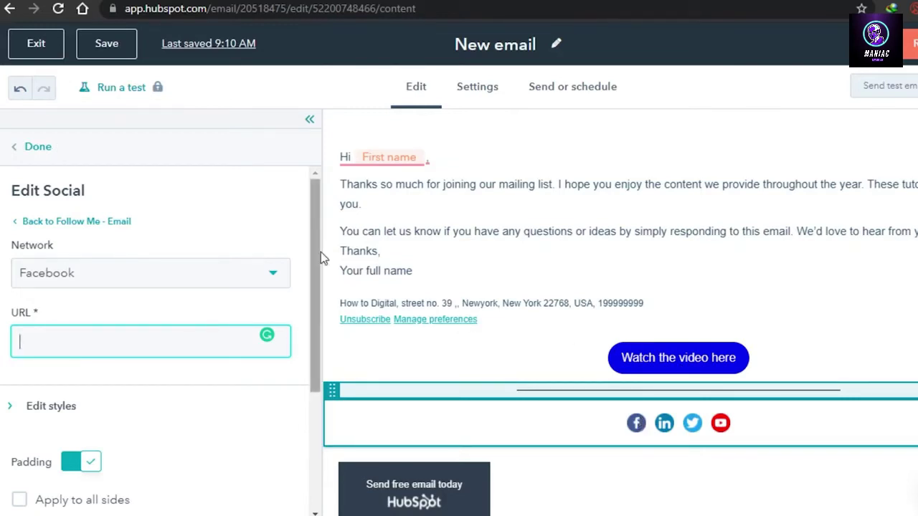
left_click(35, 148)
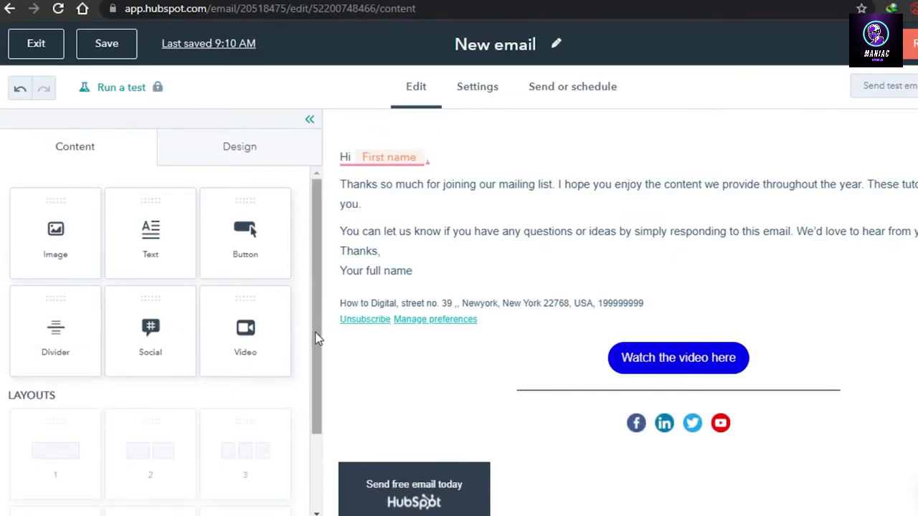
Try adding a video module above the greeting text, look at its settings, and delete the module
left_click_drag(318, 342, 308, 268)
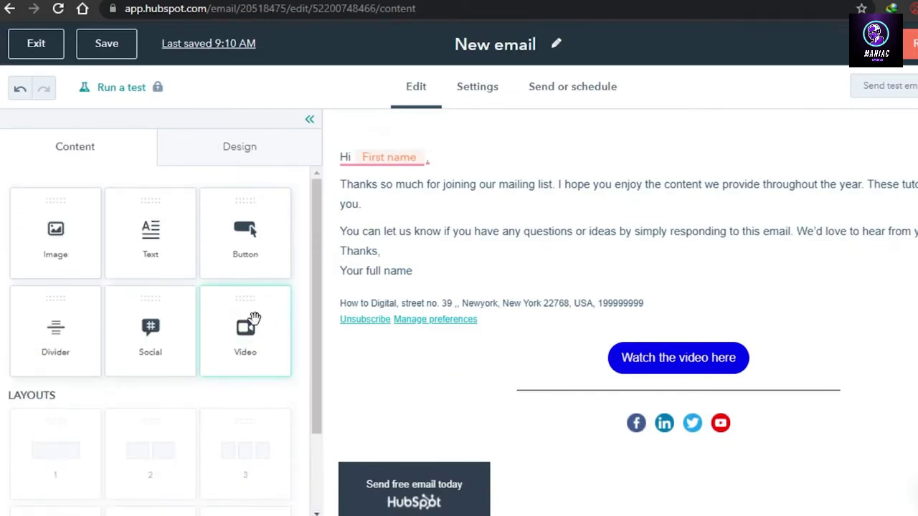
left_click_drag(250, 347, 593, 162)
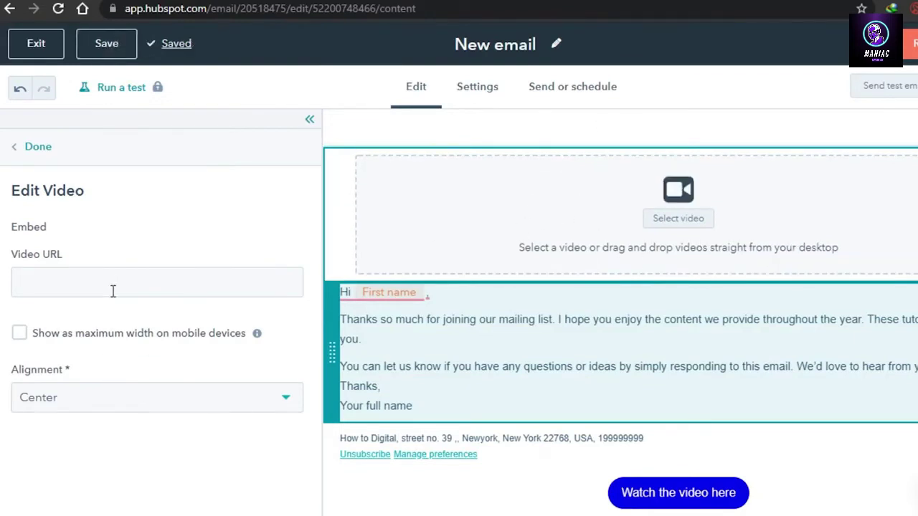
left_click(32, 152)
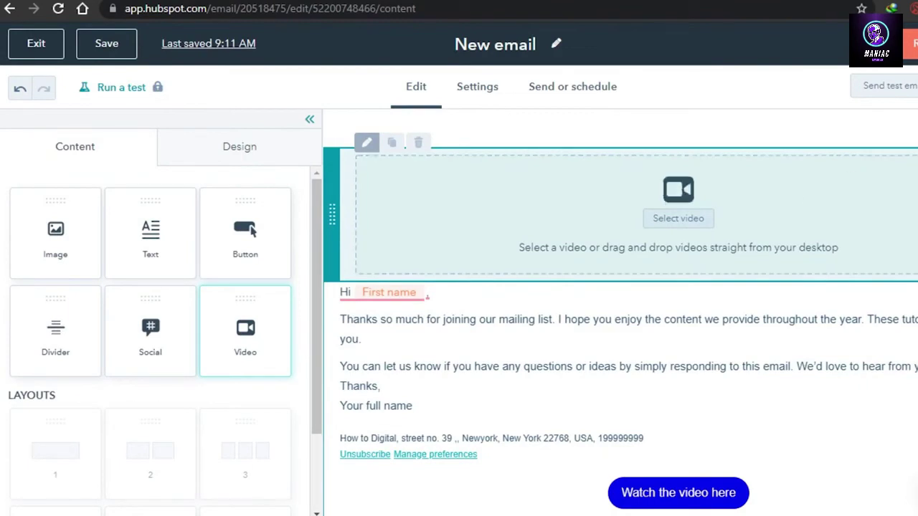
key("Delete")
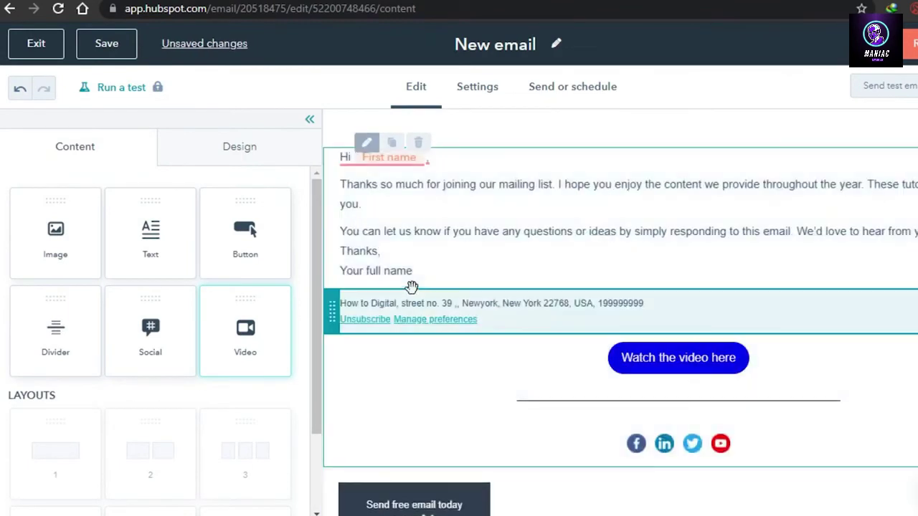
Examine the email's text style settings for paragraph, headings, line height and links in the design options
left_click(248, 147)
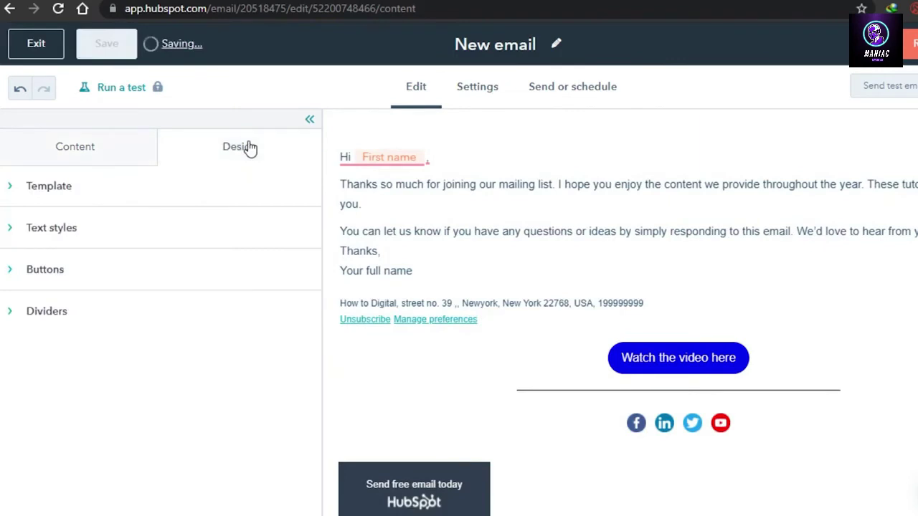
left_click(50, 226)
scroll(312, 287, "down", 3)
scroll(312, 287, "up", 3)
scroll(312, 304, "down", 5)
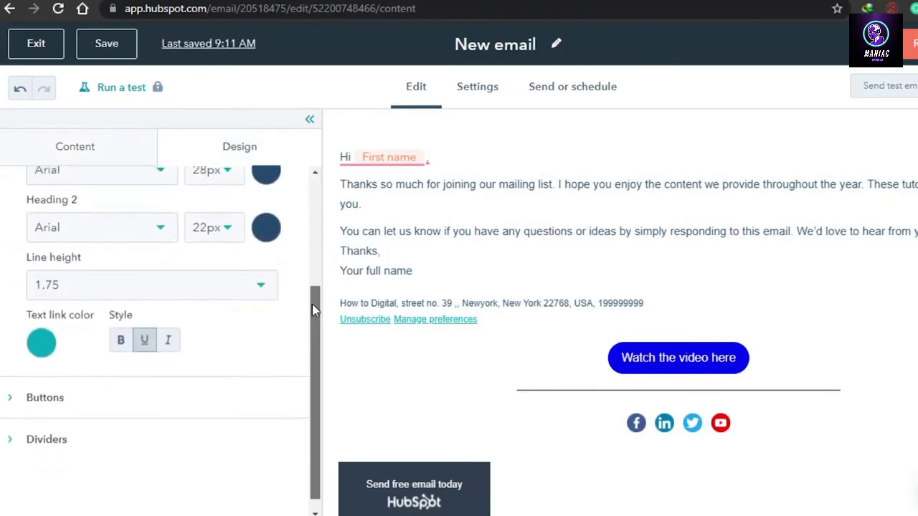
scroll(312, 304, "up", 5)
scroll(321, 297, "down", 3)
left_click_drag(321, 297, 320, 225)
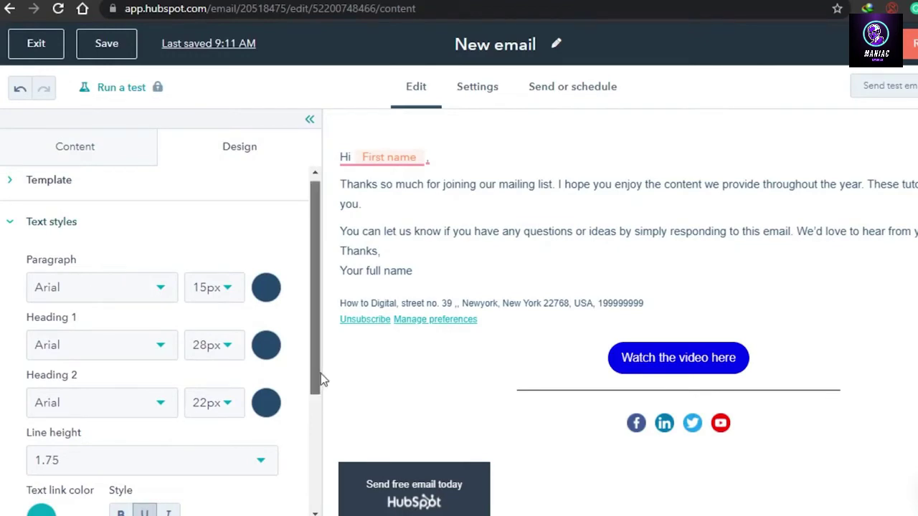
scroll(321, 373, "down", 5)
scroll(316, 352, "up", 5)
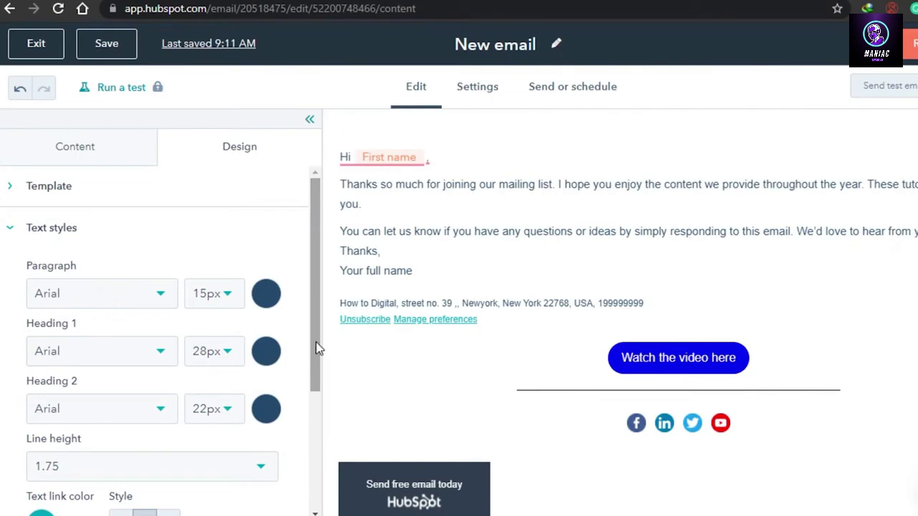
mouse_move(319, 348)
left_mouse_down()
mouse_move(318, 471)
mouse_move(320, 335)
left_mouse_up()
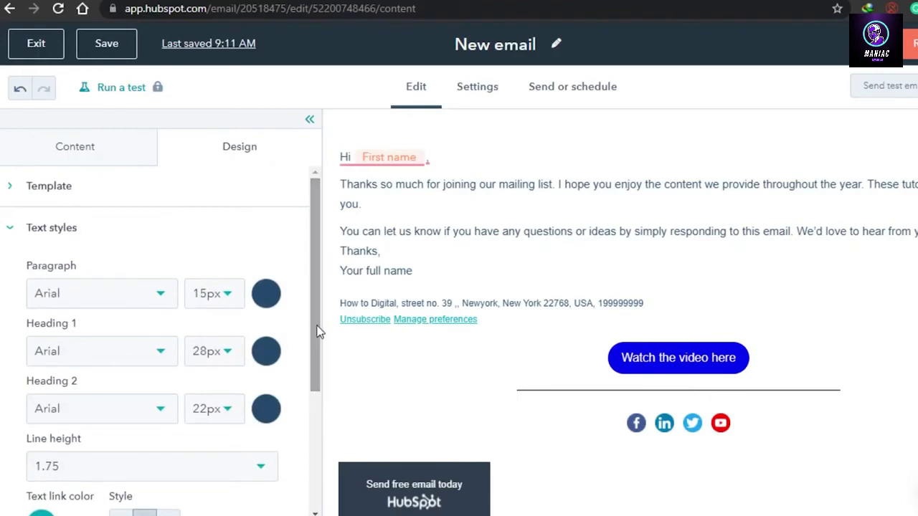
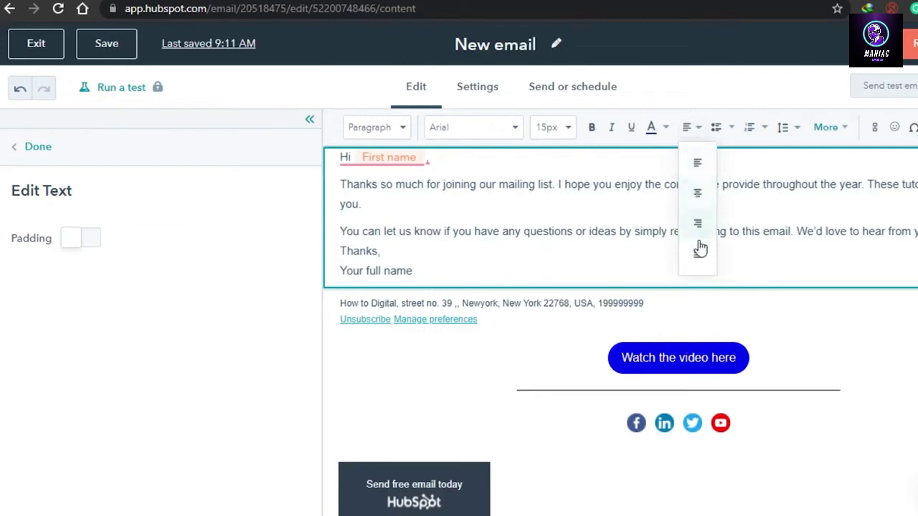
Center the sign-off lines of the main text and replace the "Your full name" placeholder with the sender's first name
left_click(696, 194)
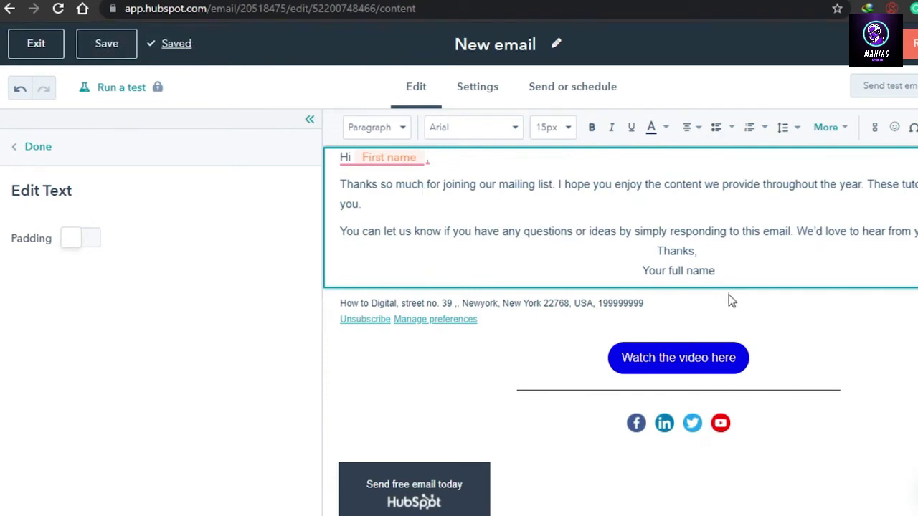
key("BackSpace")
key("BackSpace")
key("BackSpace")
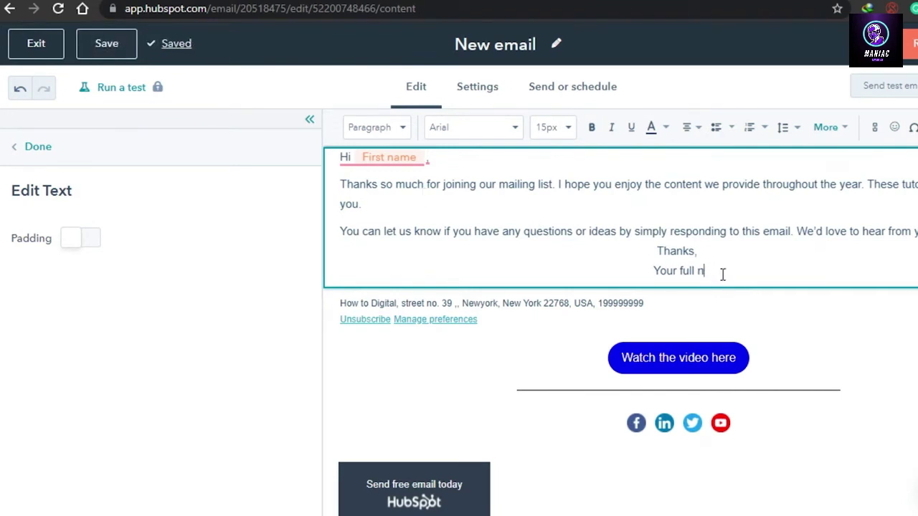
key("BackSpace")
key("BackSpace")
key("BackSpace")
key("BackSpace")
key("BackSpace")
key("BackSpace")
key("BackSpace")
key("BackSpace")
key("BackSpace")
key("BackSpace")
key("BackSpace")
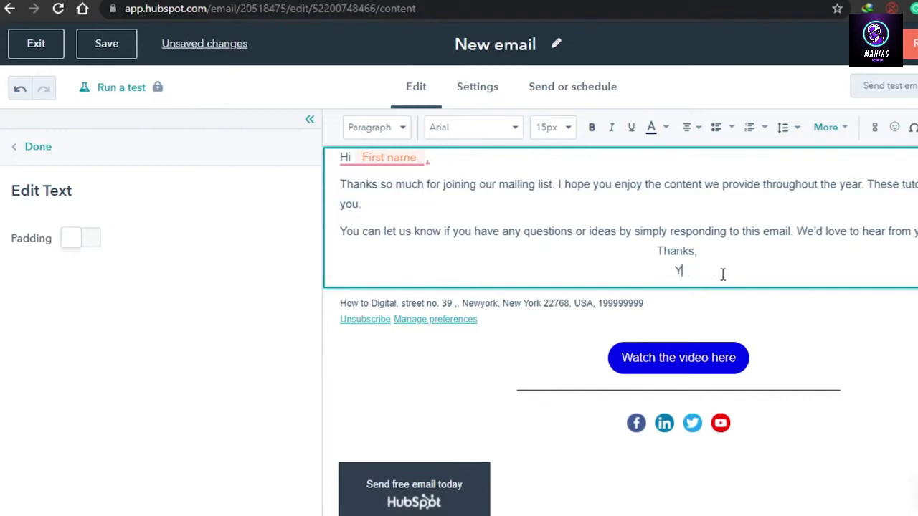
type("Ha")
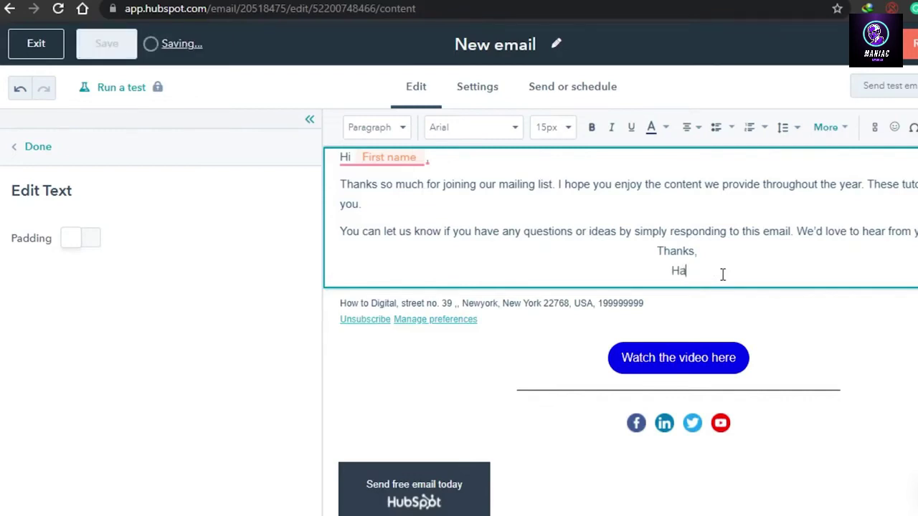
type("mnah")
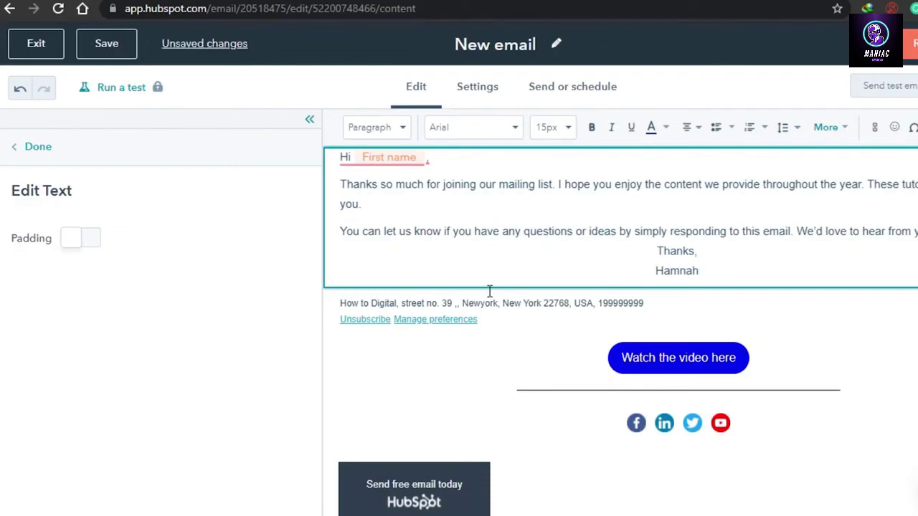
Set the alignment of the footer with the office address and unsubscribe links to Center, and finish editing it
left_click(484, 316)
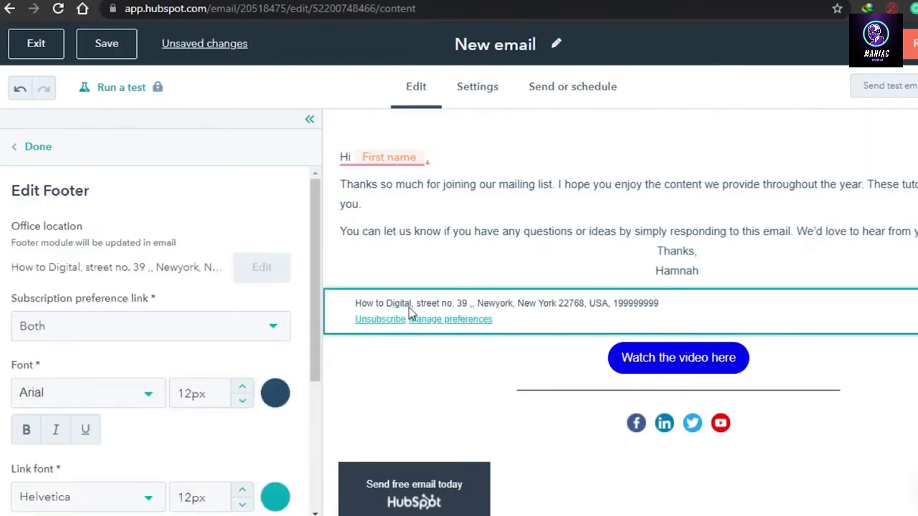
left_click_drag(314, 325, 312, 448)
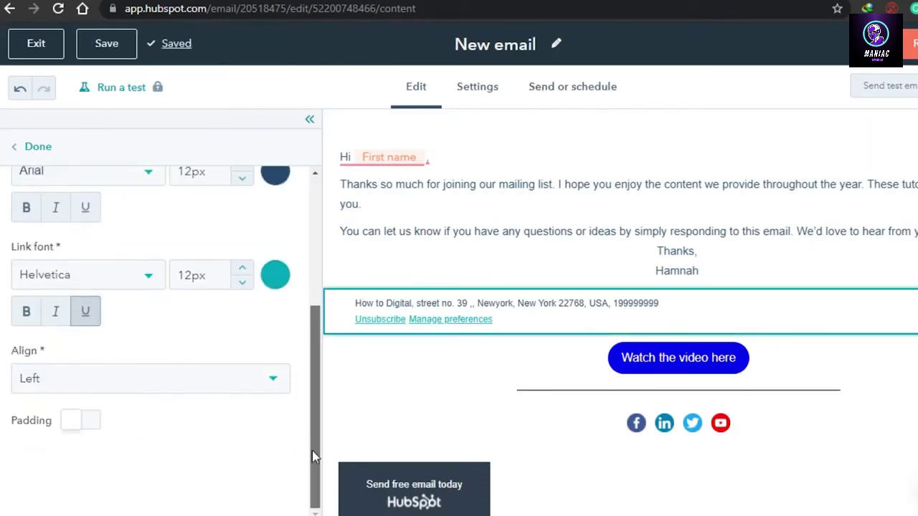
left_click(271, 387)
left_click(202, 459)
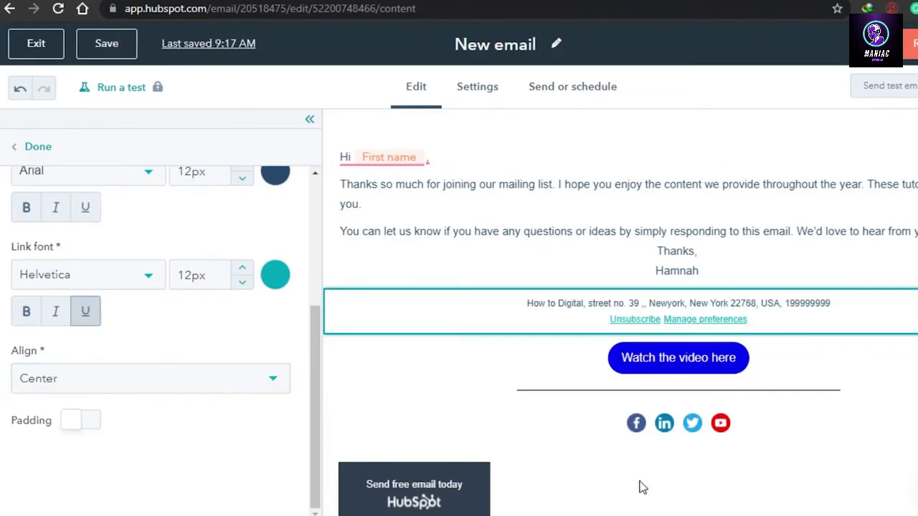
left_click(779, 464)
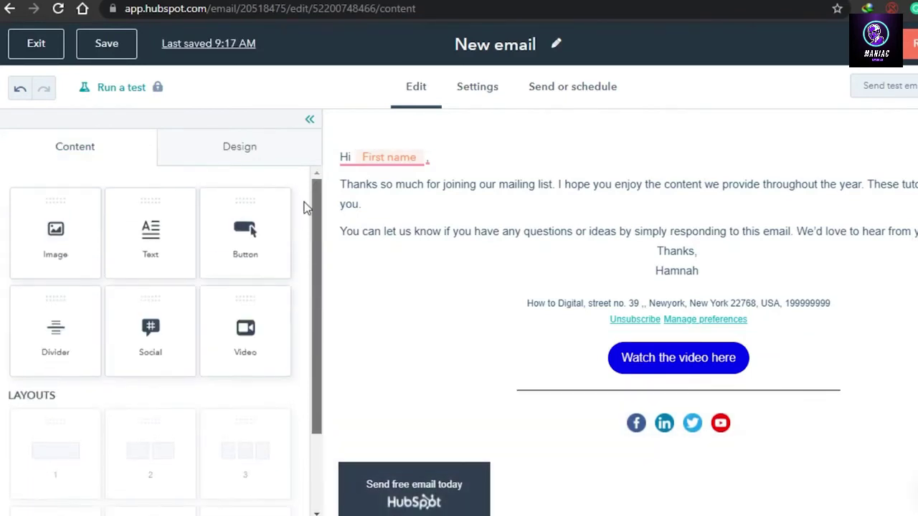
left_click(261, 154)
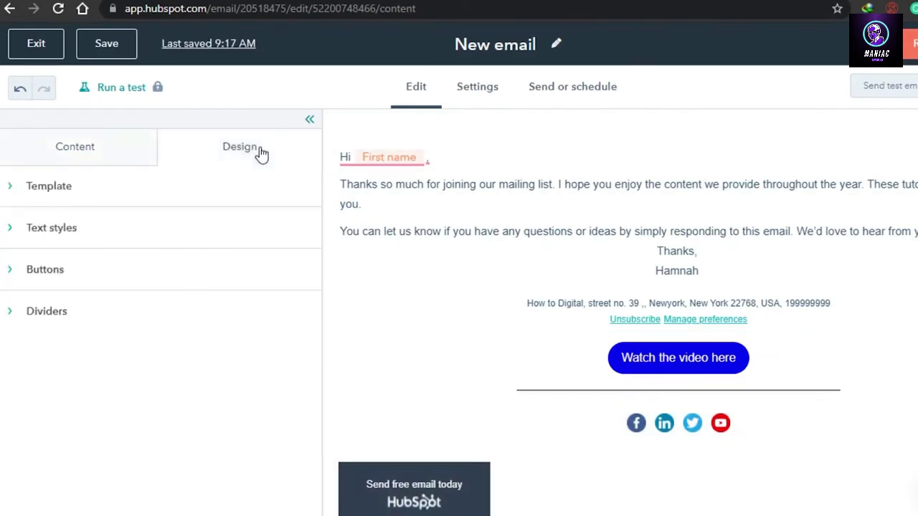
left_click(83, 235)
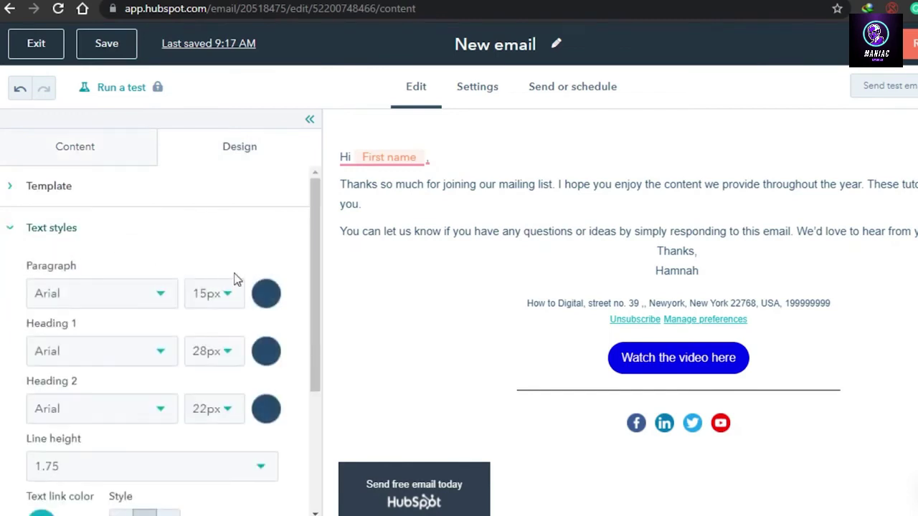
left_click(543, 379)
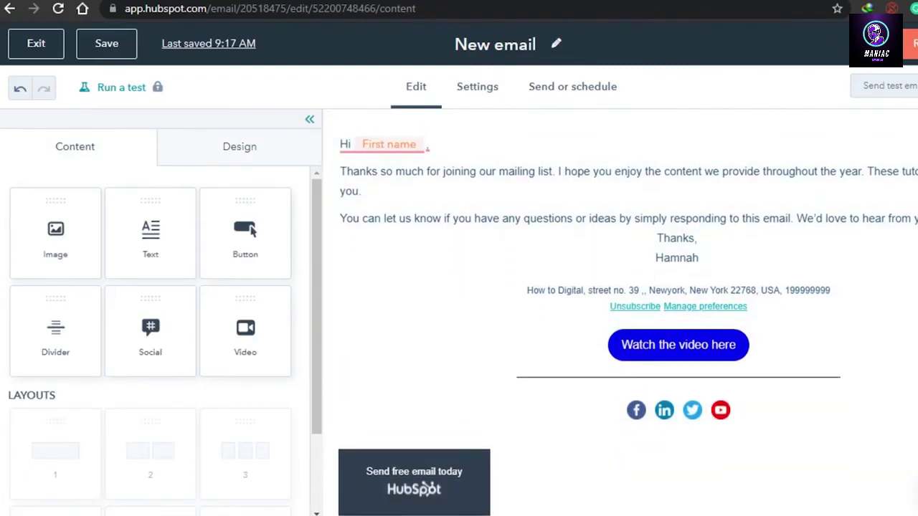
Turn on padding for the main text module and finish editing it
left_click(379, 251)
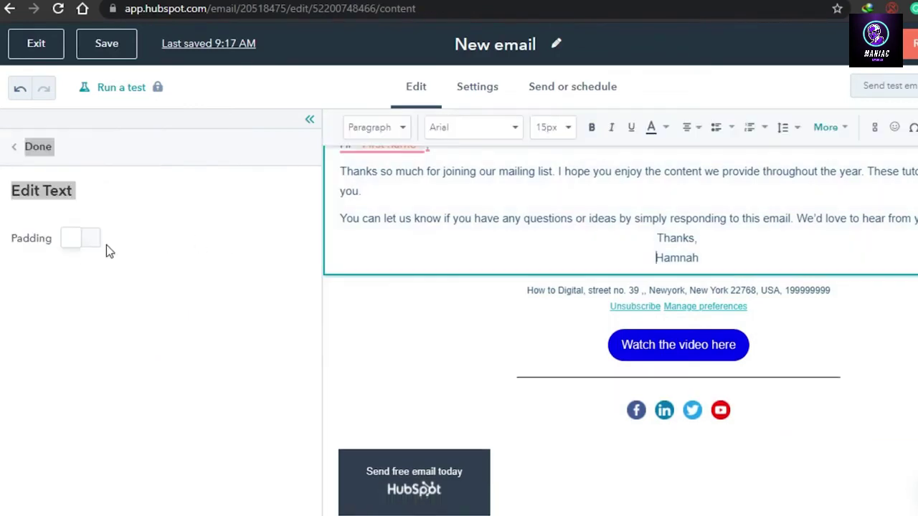
triple_click(81, 239)
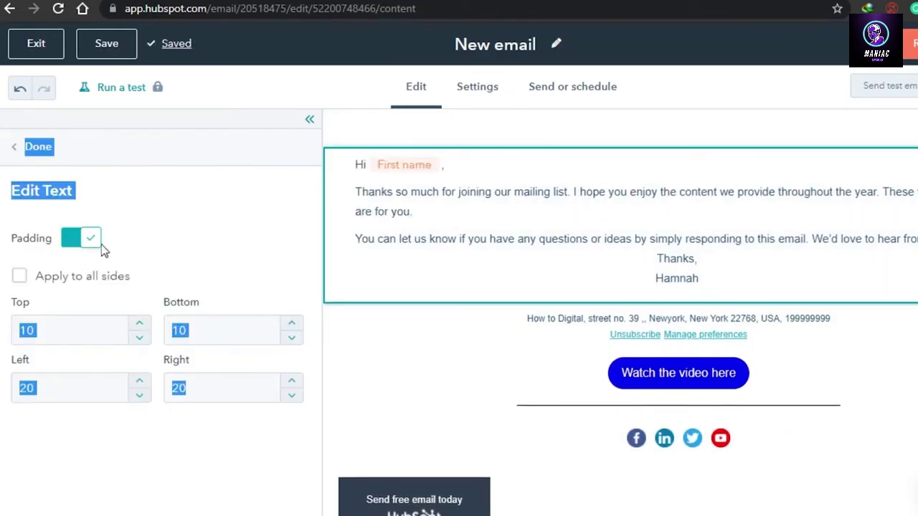
left_click(462, 389)
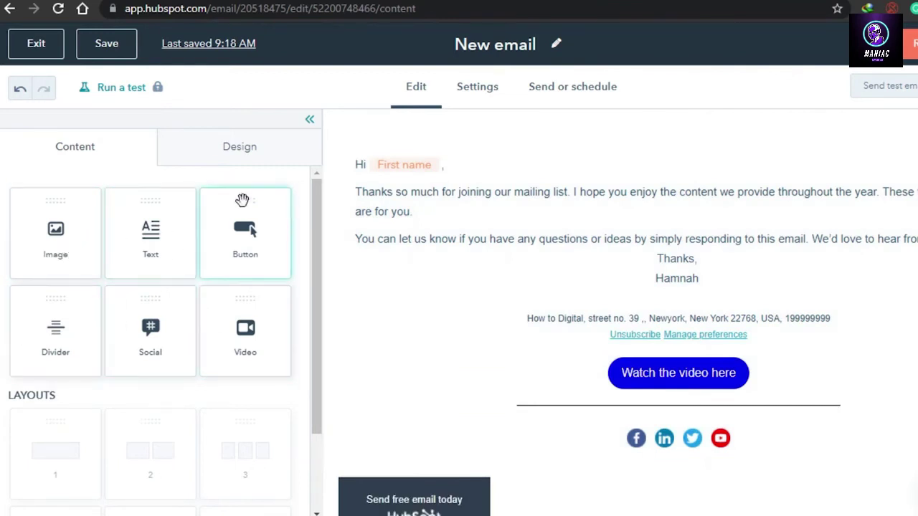
Set the background color in the template design settings to light pink, trying white in between
left_click(240, 151)
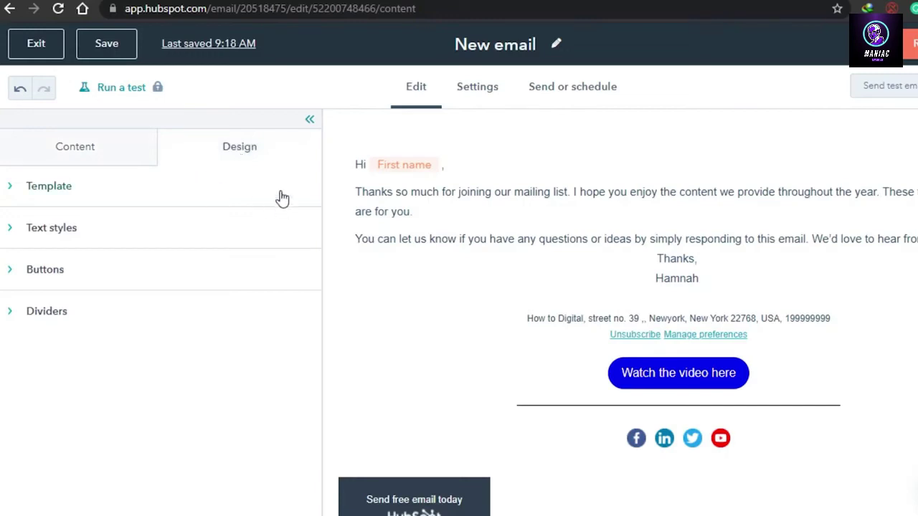
left_click(60, 196)
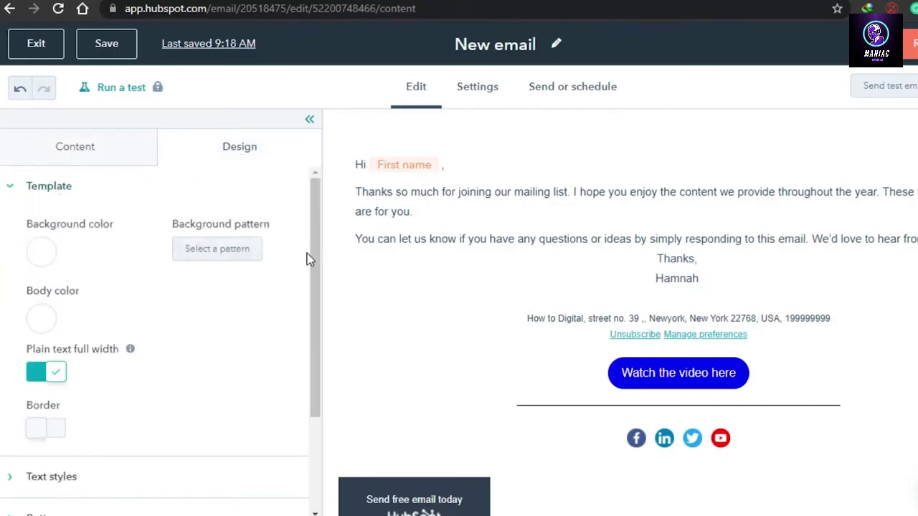
mouse_move(313, 254)
left_mouse_down()
mouse_move(326, 379)
mouse_move(324, 254)
left_mouse_up()
left_click(41, 253)
left_click(114, 206)
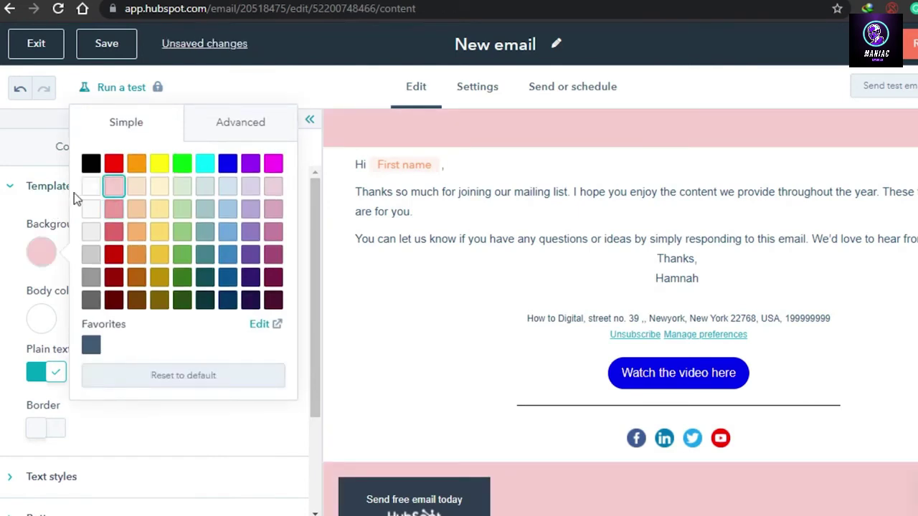
left_click(91, 188)
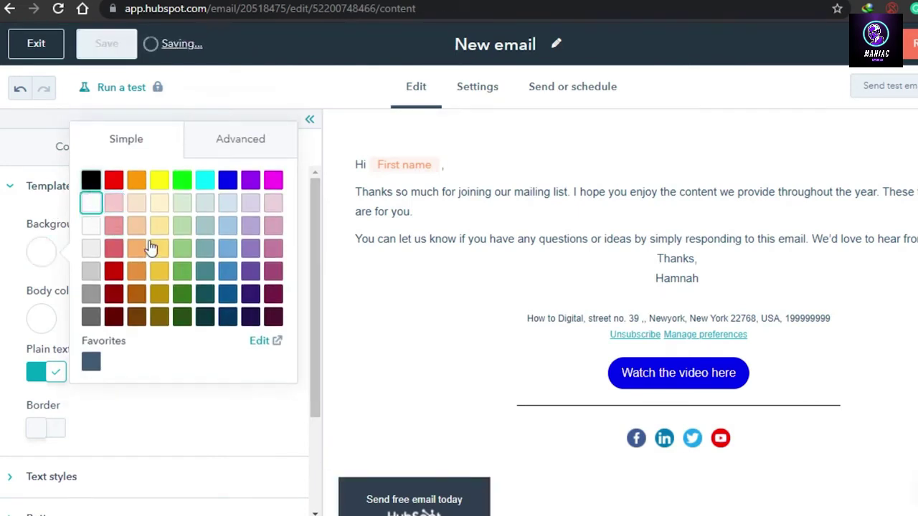
left_click(111, 204)
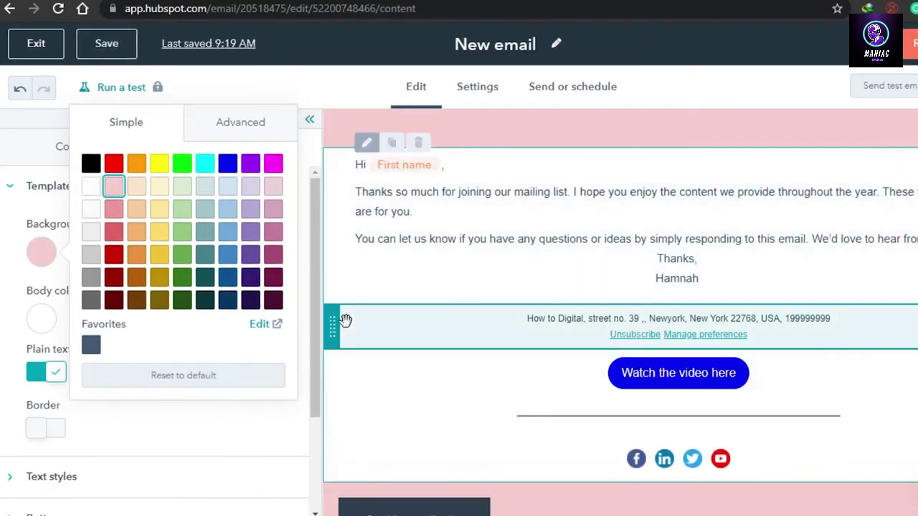
left_click(309, 370)
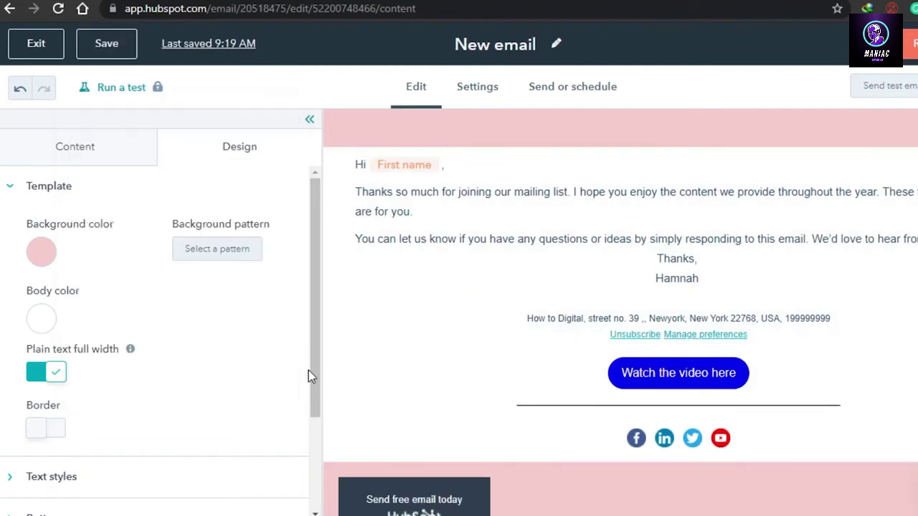
Try black and yellow as the template's body color, and set it to a pale grey-teal
left_click(41, 320)
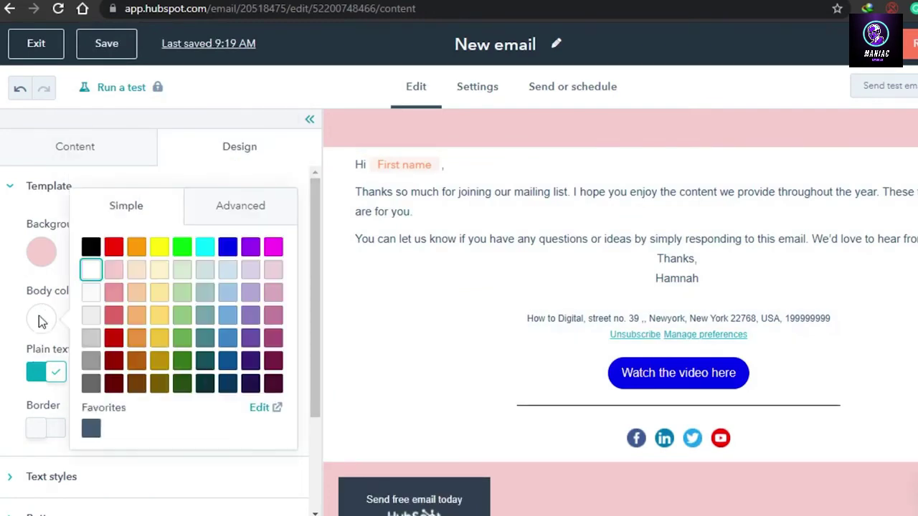
left_click(91, 247)
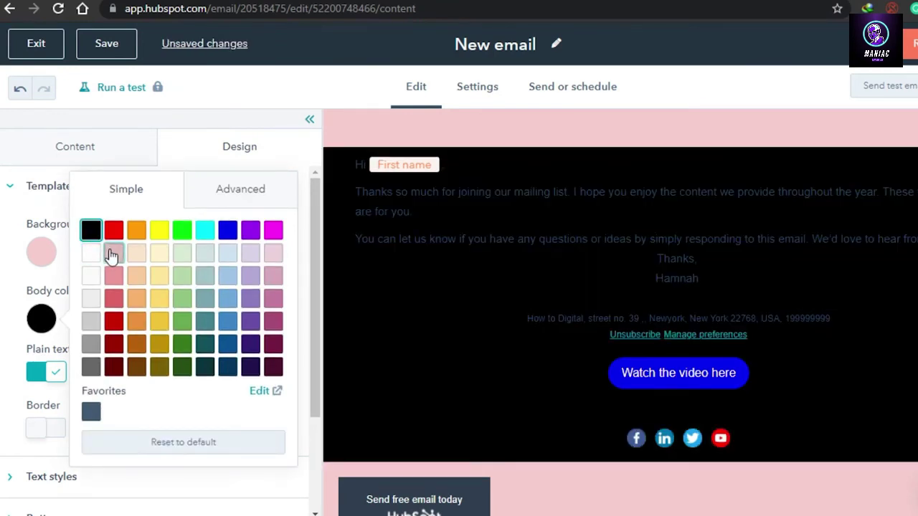
left_click(159, 230)
left_click(203, 257)
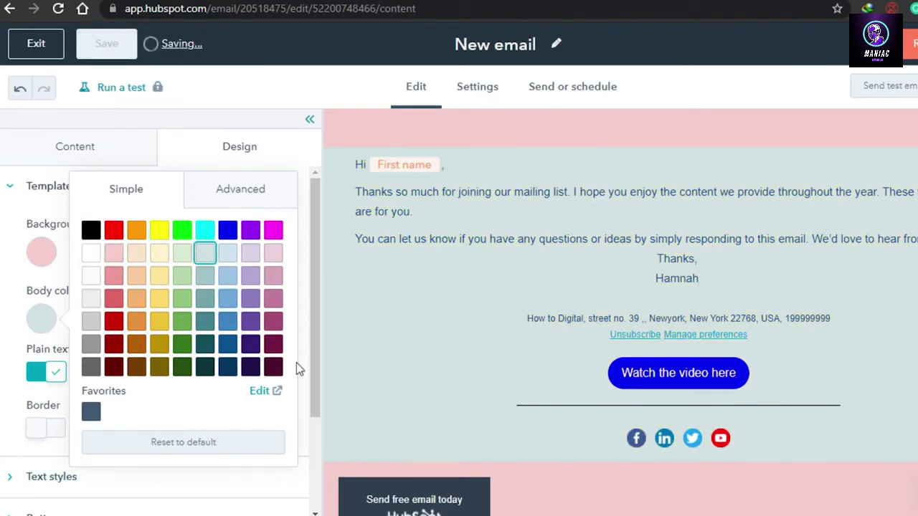
left_click_drag(311, 363, 318, 474)
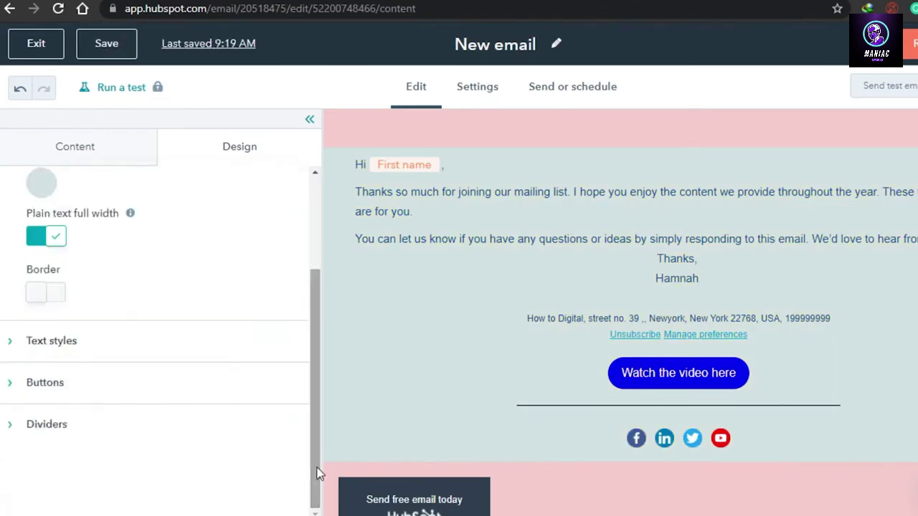
Examine the template's text style, button and divider design settings
left_click(46, 348)
left_click_drag(311, 271, 312, 449)
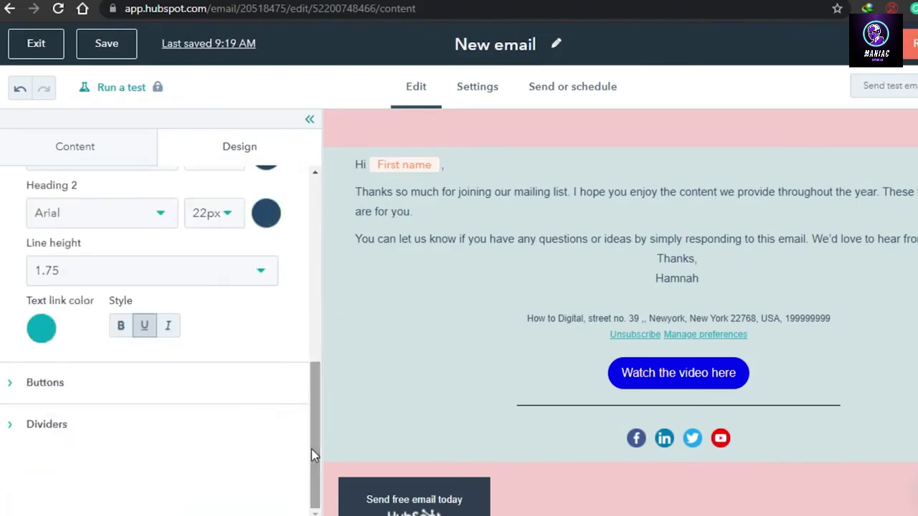
left_click(123, 400)
left_click_drag(318, 395, 317, 485)
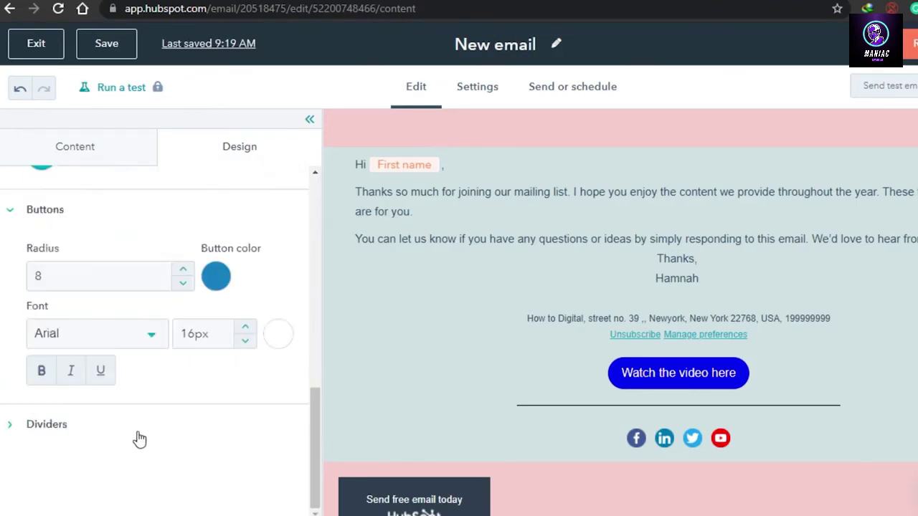
left_click(113, 440)
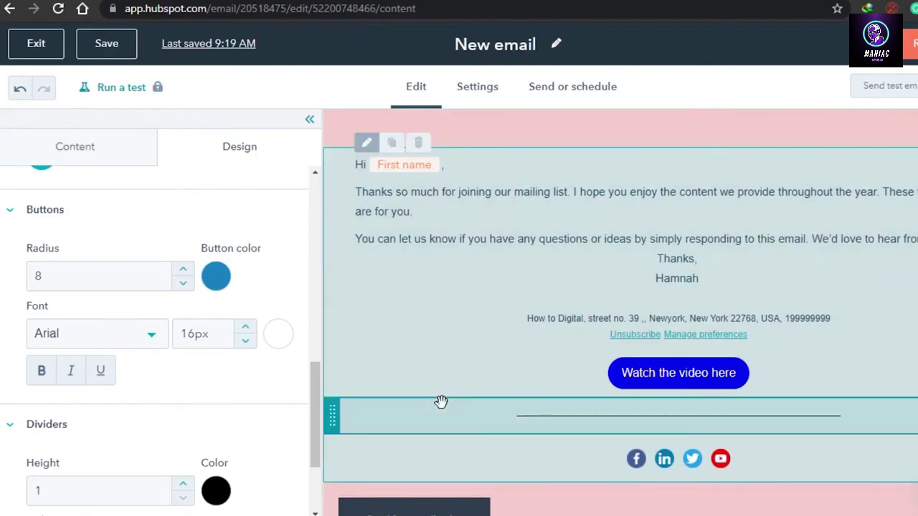
scroll(164, 446, "up", 10)
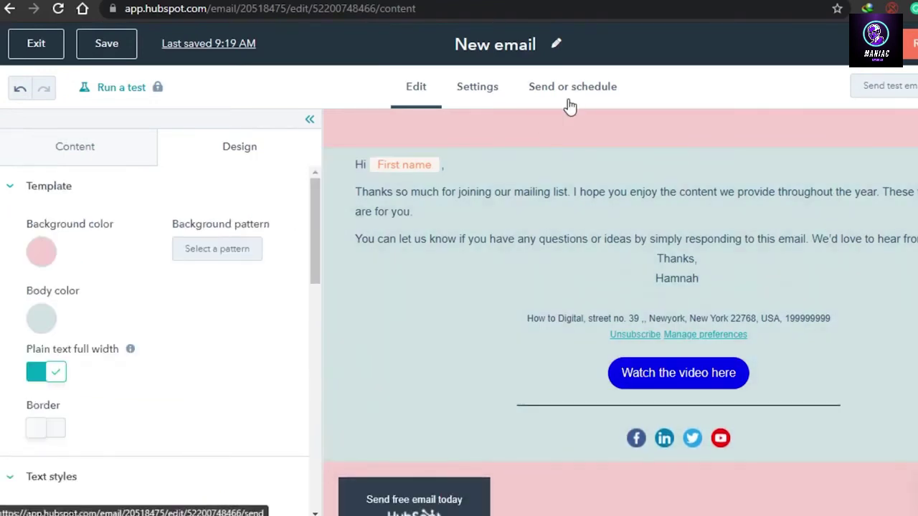
Set the subject line to "Video Tutorials" in the email settings
left_click(471, 91)
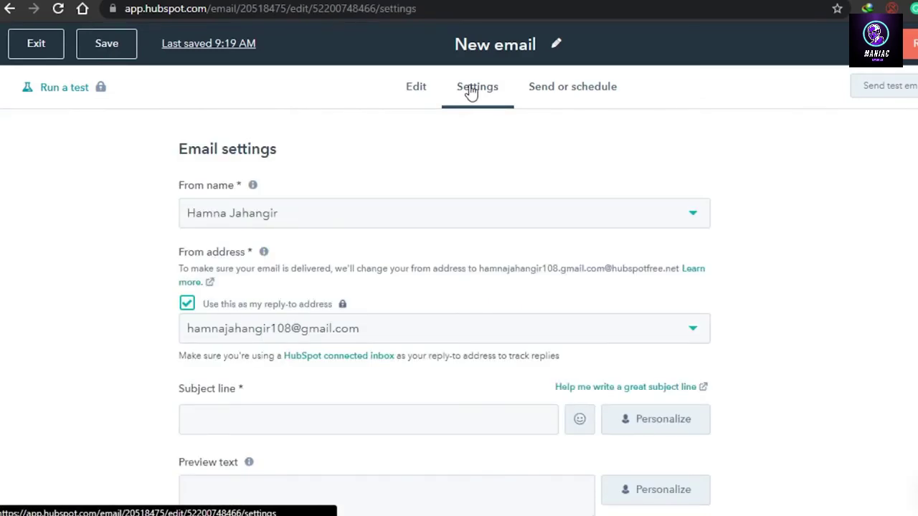
scroll(459, 287, "down", 4)
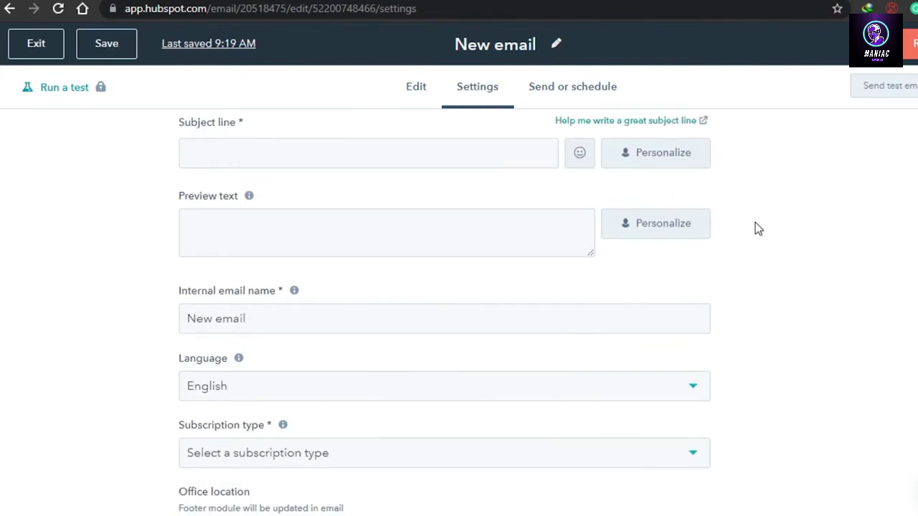
scroll(445, 312, "up", 4)
scroll(444, 312, "down", 4)
scroll(445, 312, "up", 4)
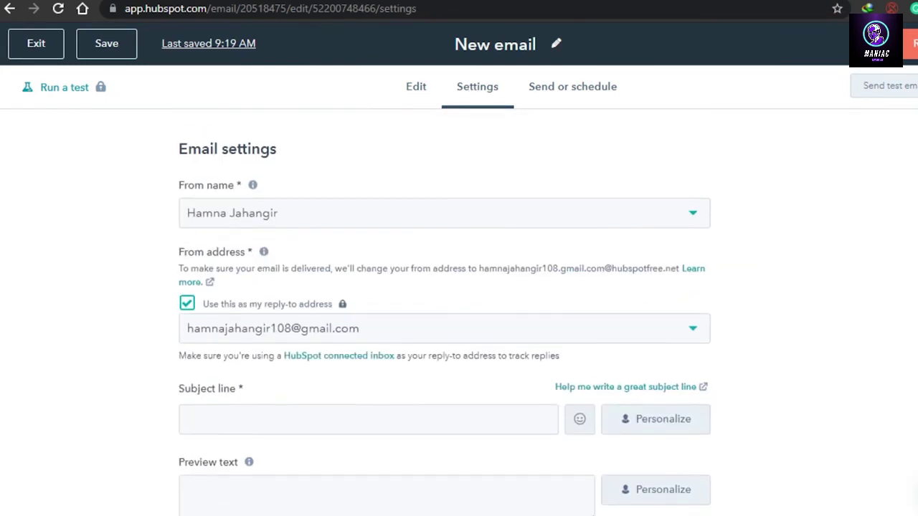
scroll(445, 312, "down", 1)
scroll(444, 312, "down", 1)
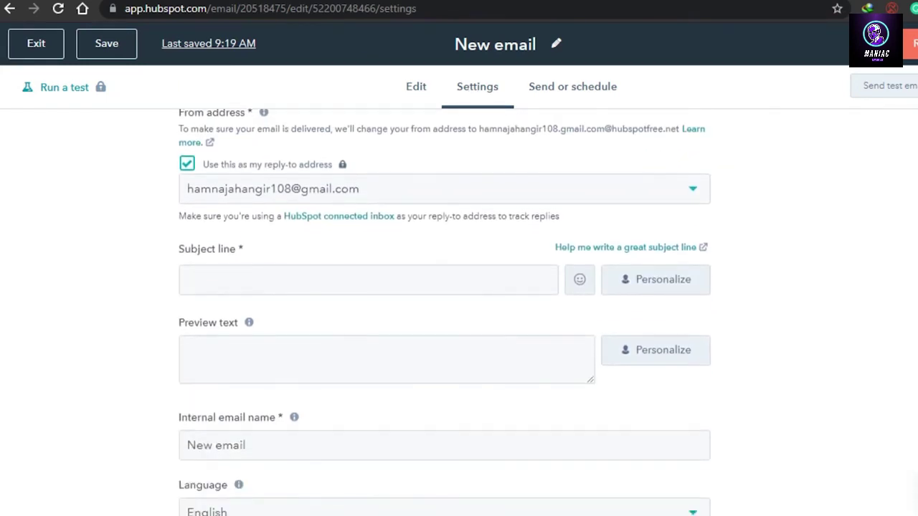
scroll(445, 312, "down", 1)
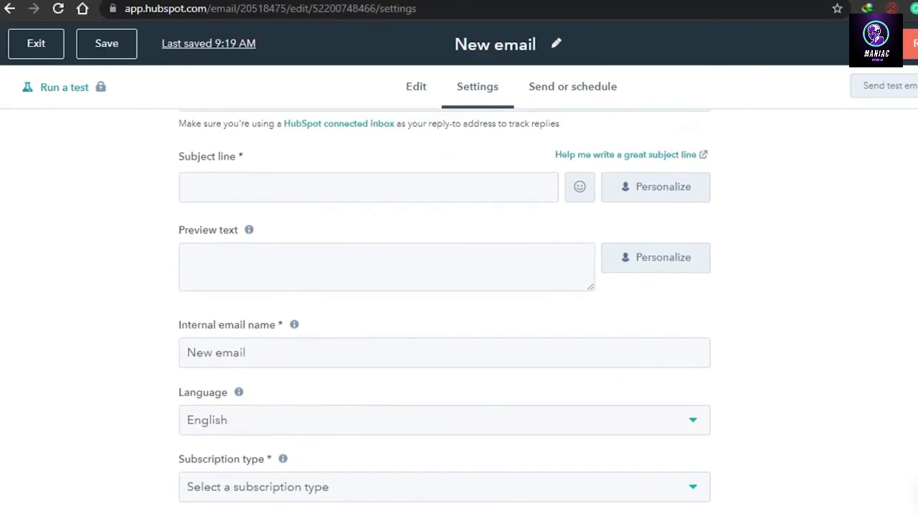
left_click(391, 189)
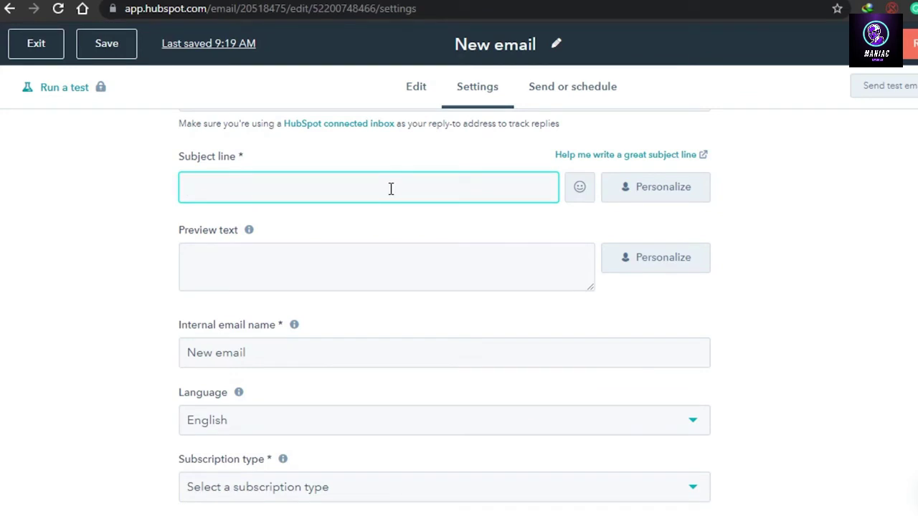
type("V")
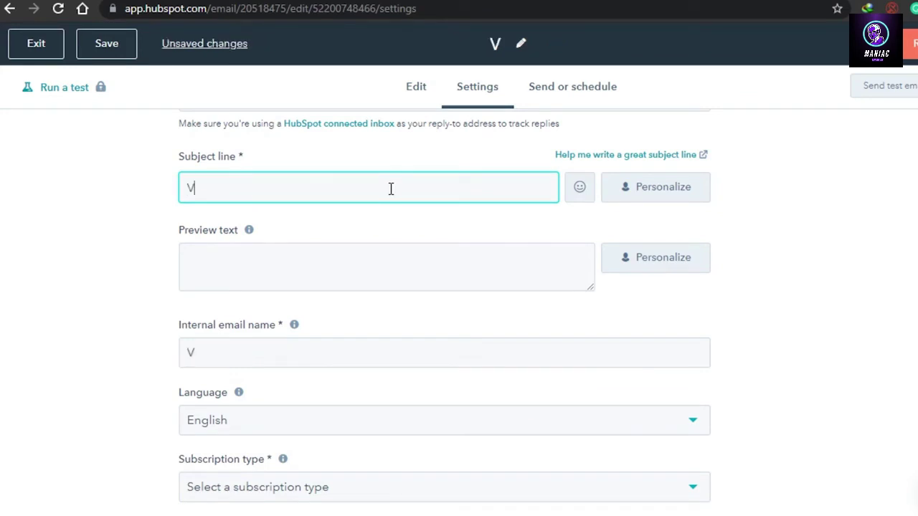
type("ideo Tutorials")
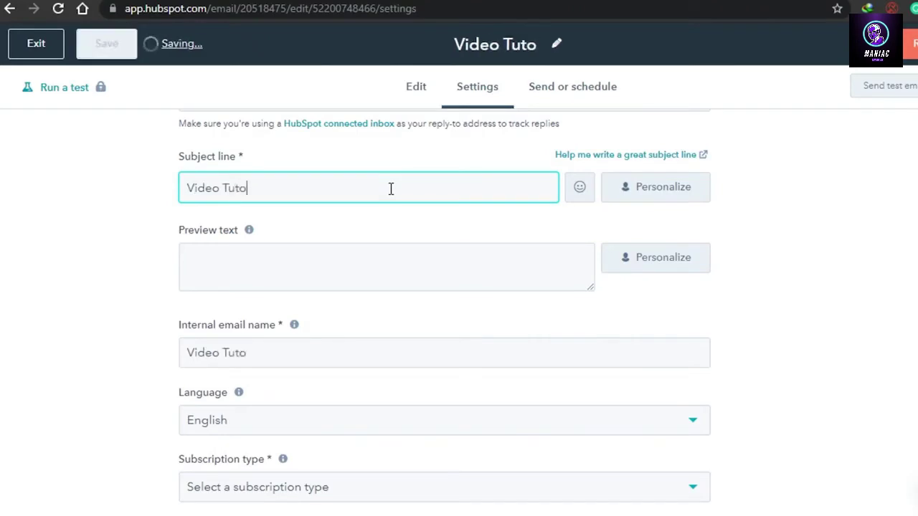
Enter "Get best video tutorials" as the preview text and correct it to "Get the best video tutorials"
left_click(319, 261)
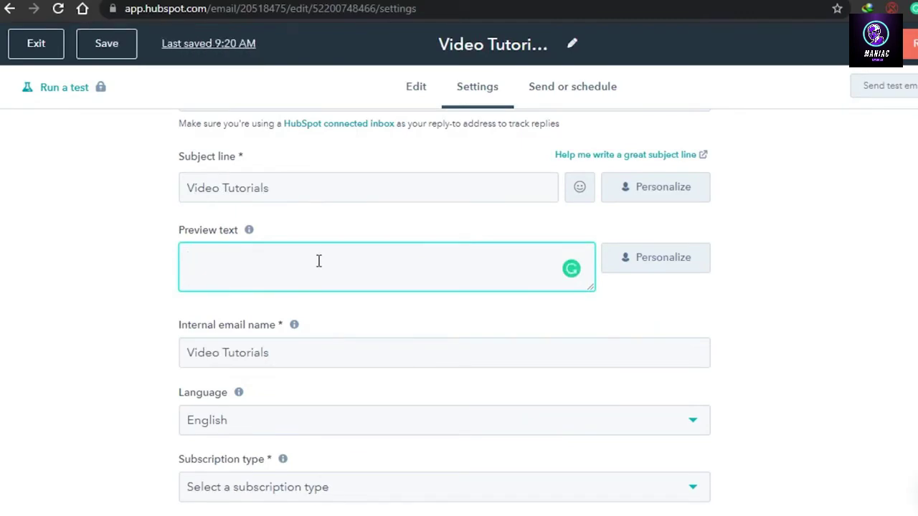
type("Get best video tutorials")
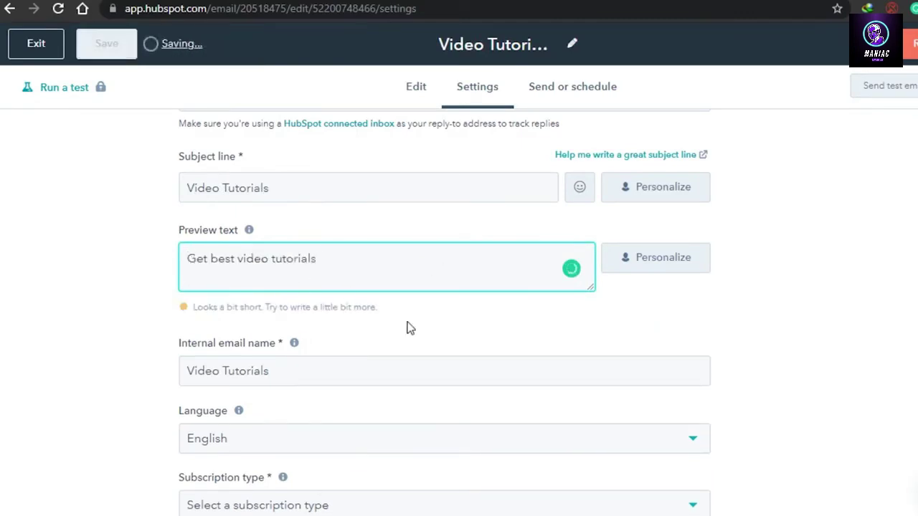
scroll(571, 268, "down", 3)
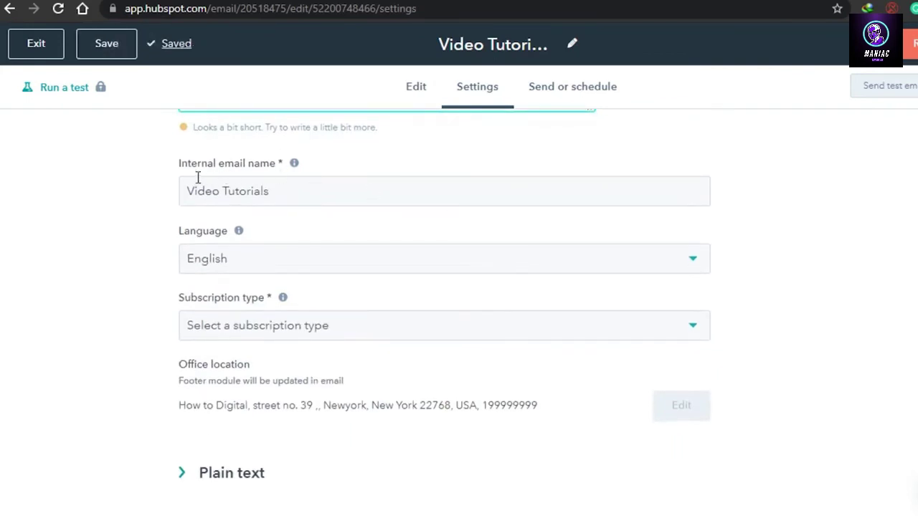
scroll(210, 178, "up", 2)
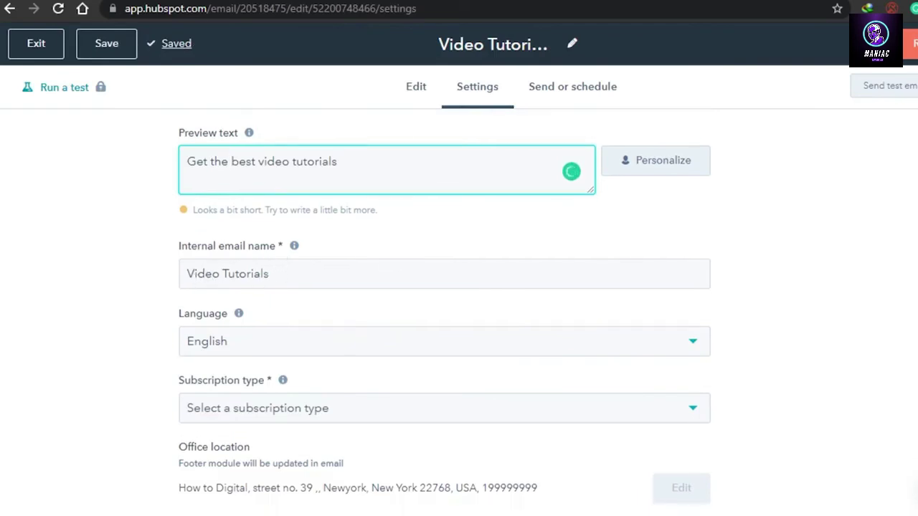
scroll(445, 313, "up", 3)
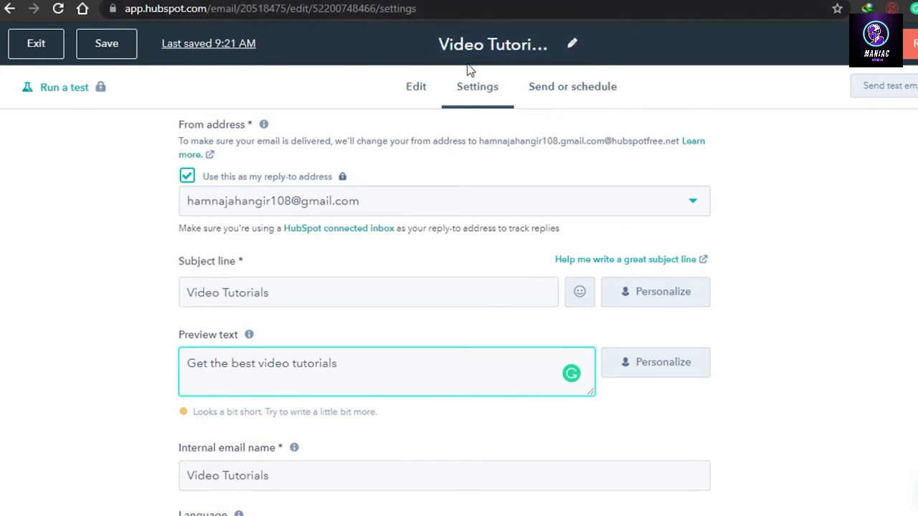
Set the email's subscription type to Tutorial videos
scroll(847, 365, "down", 3)
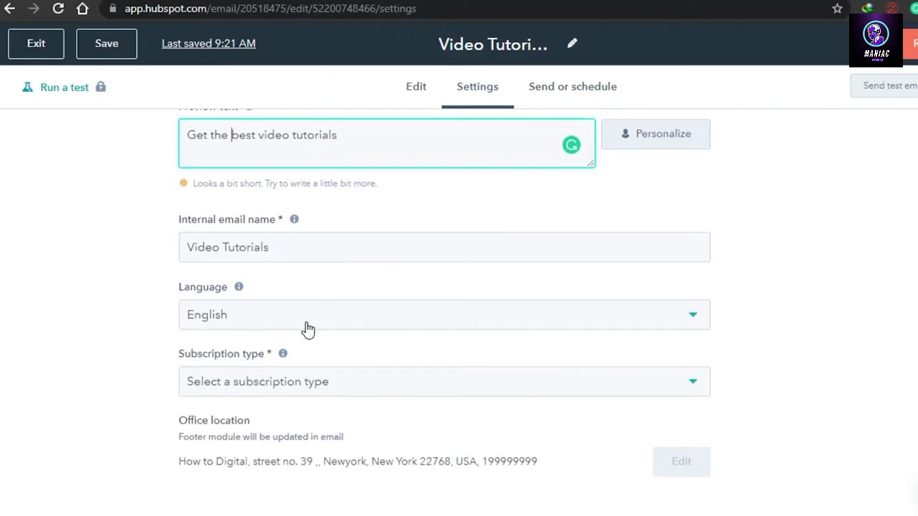
scroll(722, 308, "down", 1)
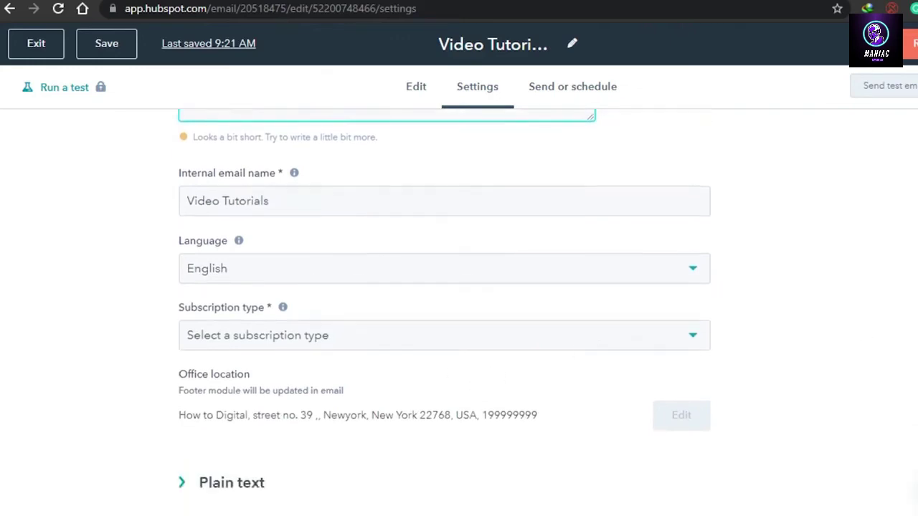
left_click(692, 310)
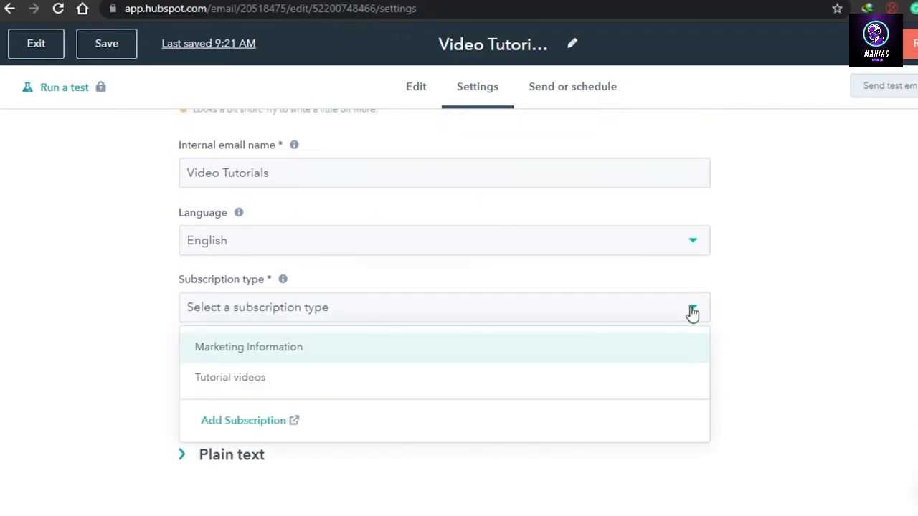
left_click(363, 381)
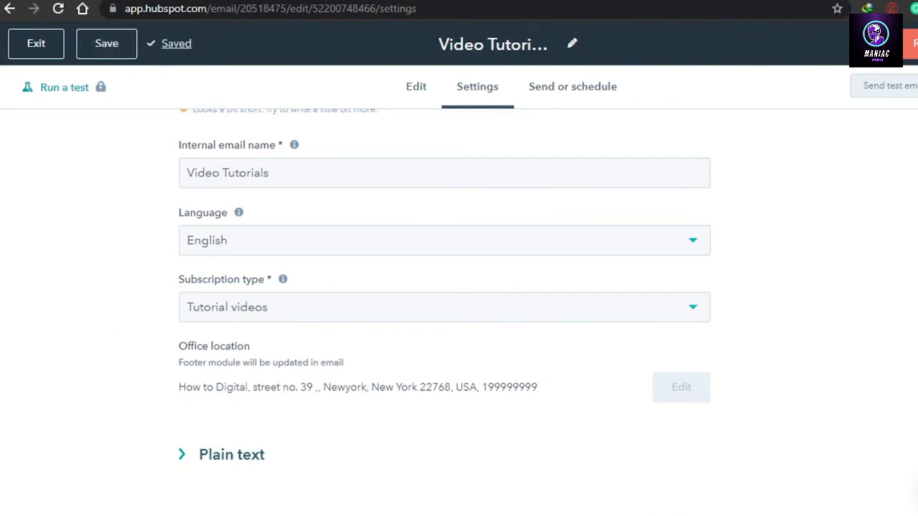
Check the completed email settings, the list of missing required fields and the recipient and sending options
scroll(445, 309, "up", 6)
scroll(444, 308, "down", 5)
scroll(445, 309, "up", 4)
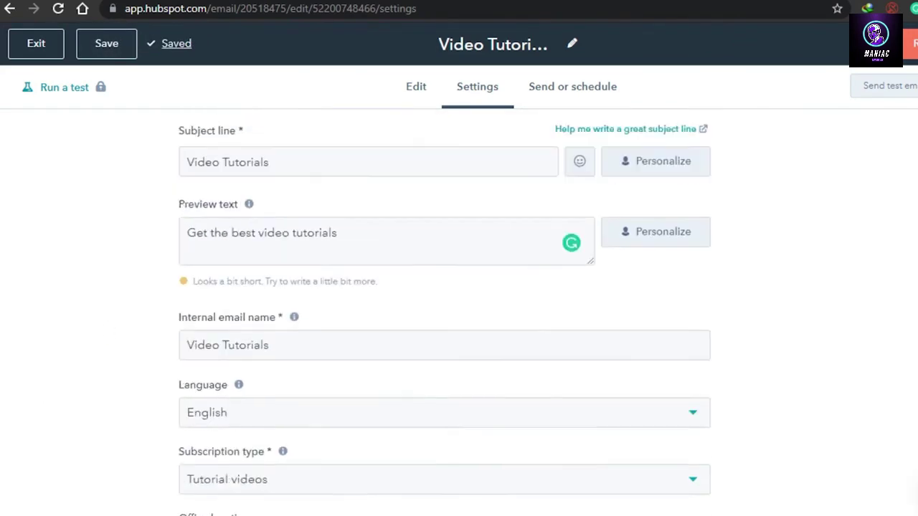
scroll(445, 309, "up", 1)
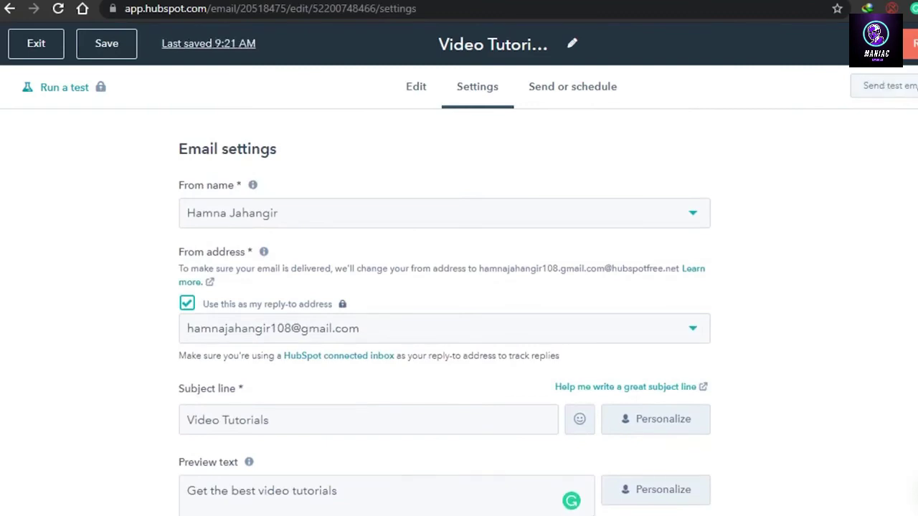
left_click(861, 84)
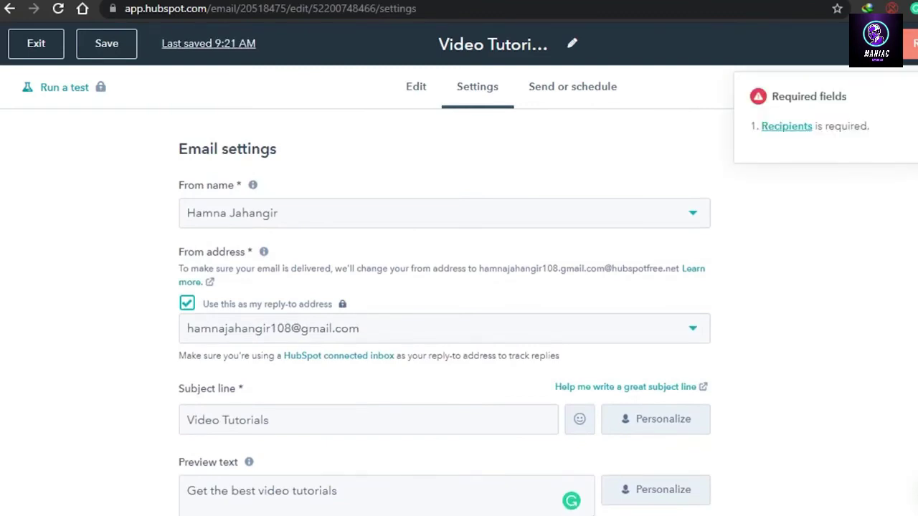
left_click(577, 104)
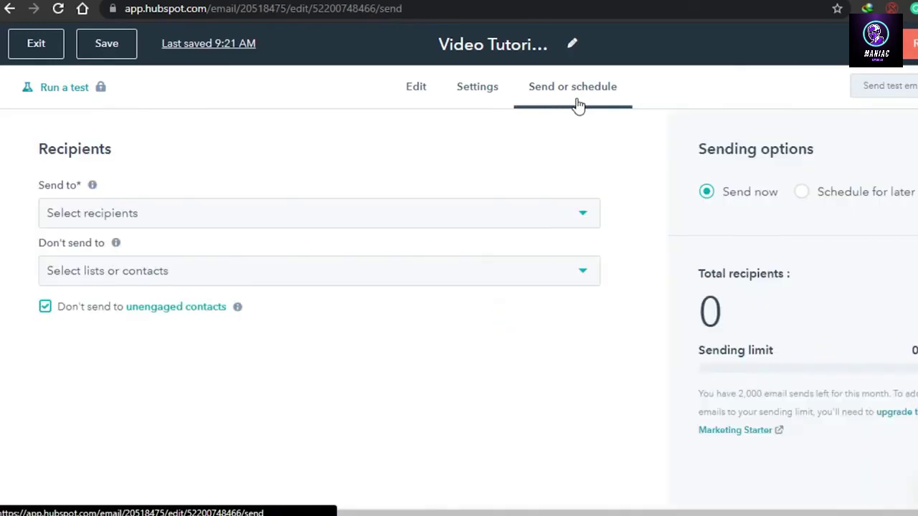
left_click(477, 86)
scroll(444, 323, "down", 5)
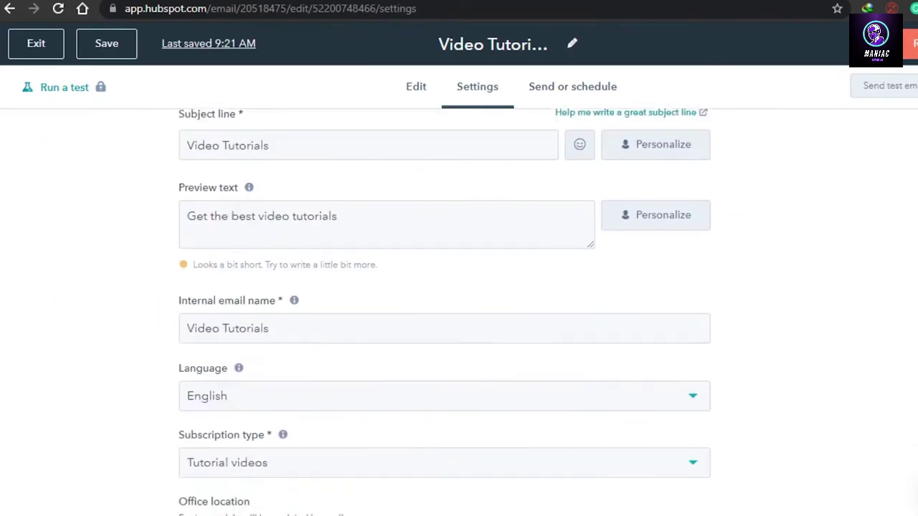
scroll(445, 322, "up", 5)
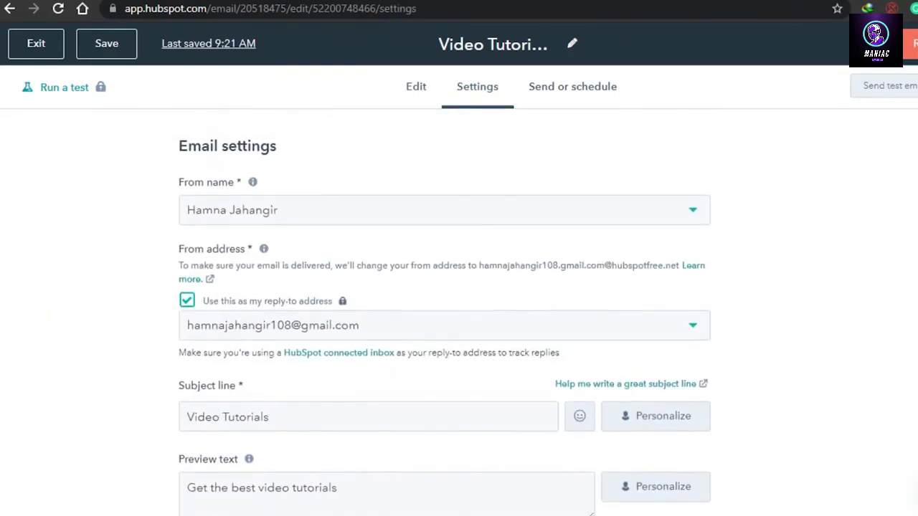
Select the sample contact as the email's recipient with Send now, and open the review before sending
left_click(601, 96)
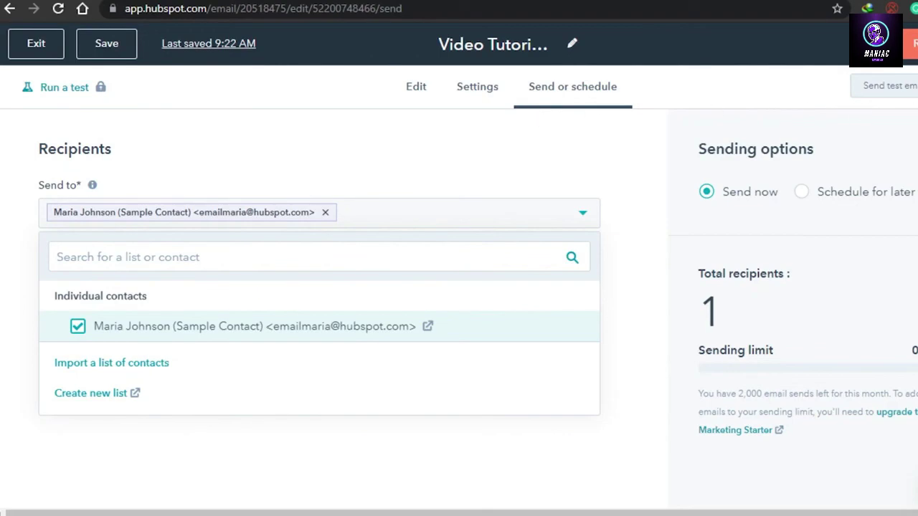
left_click(915, 43)
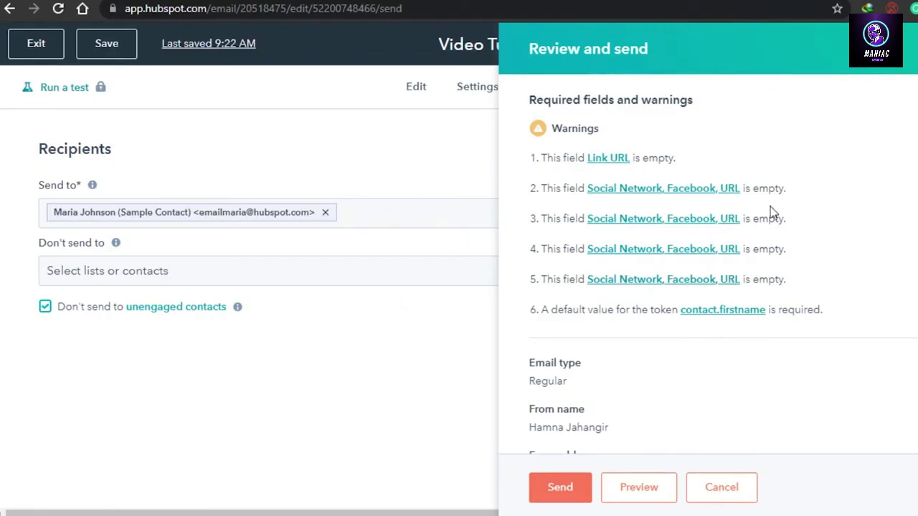
Examine the warnings, sender details, subject, recipients and send time in the send review
scroll(708, 273, "down", 5)
scroll(708, 273, "up", 5)
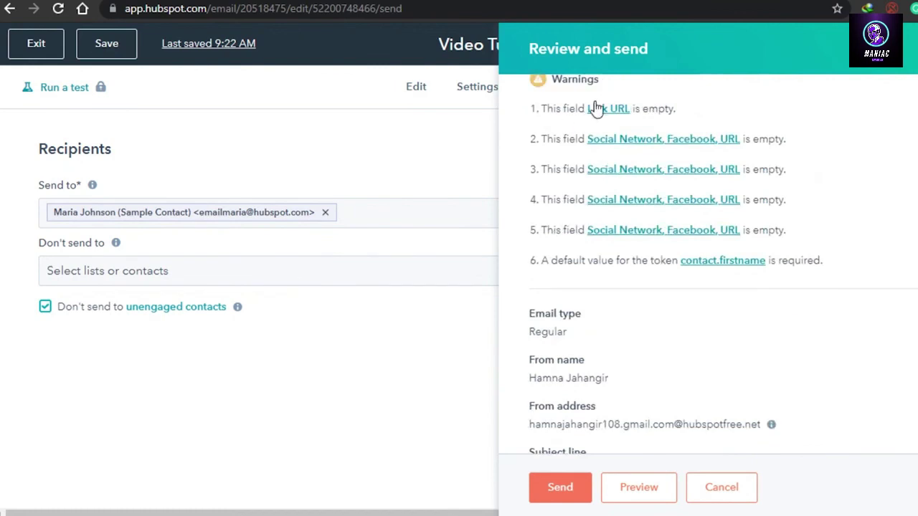
scroll(682, 154, "up", 1)
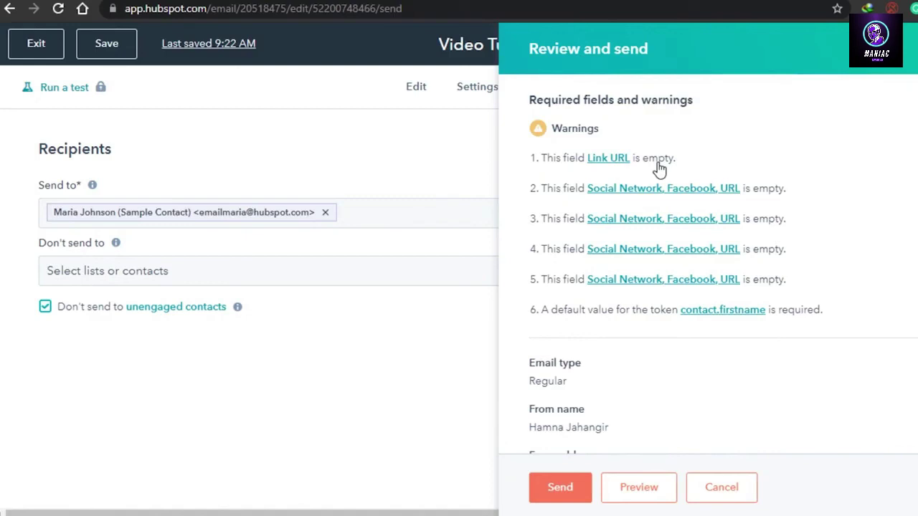
scroll(717, 259, "down", 5)
scroll(717, 258, "up", 5)
scroll(708, 258, "down", 2)
scroll(859, 426, "down", 3)
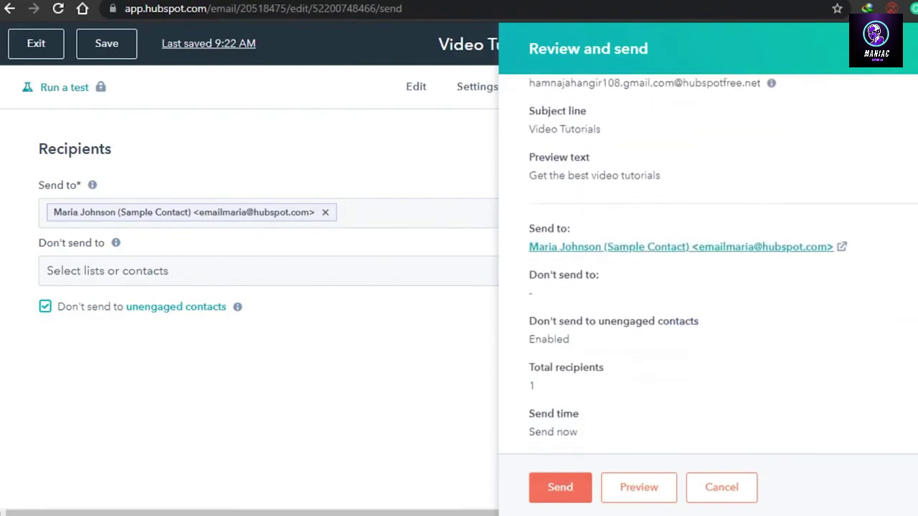
Send the email immediately, confirm the sending, and return to the HubSpot home page
left_click(567, 496)
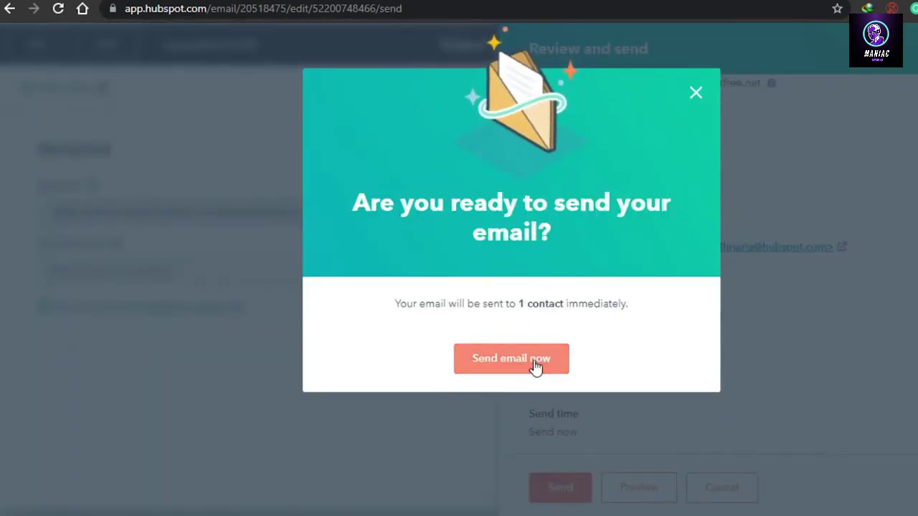
left_click(534, 364)
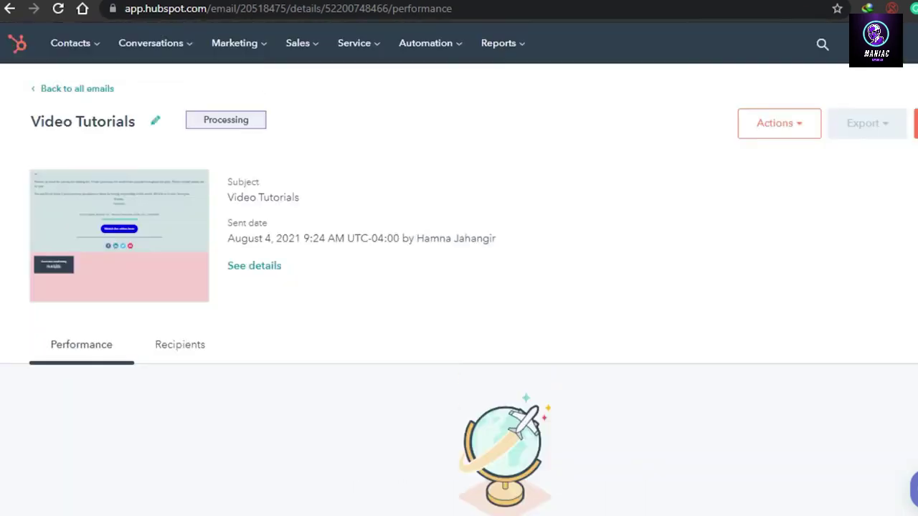
left_click(17, 44)
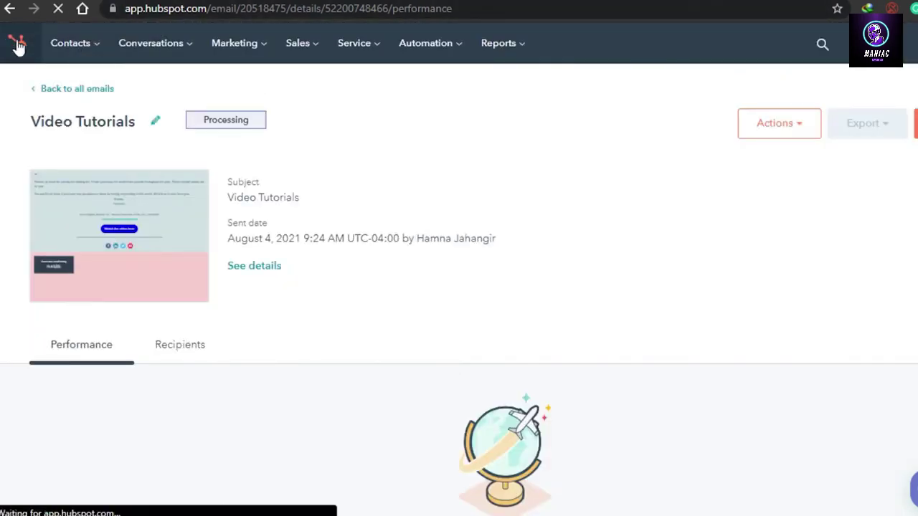